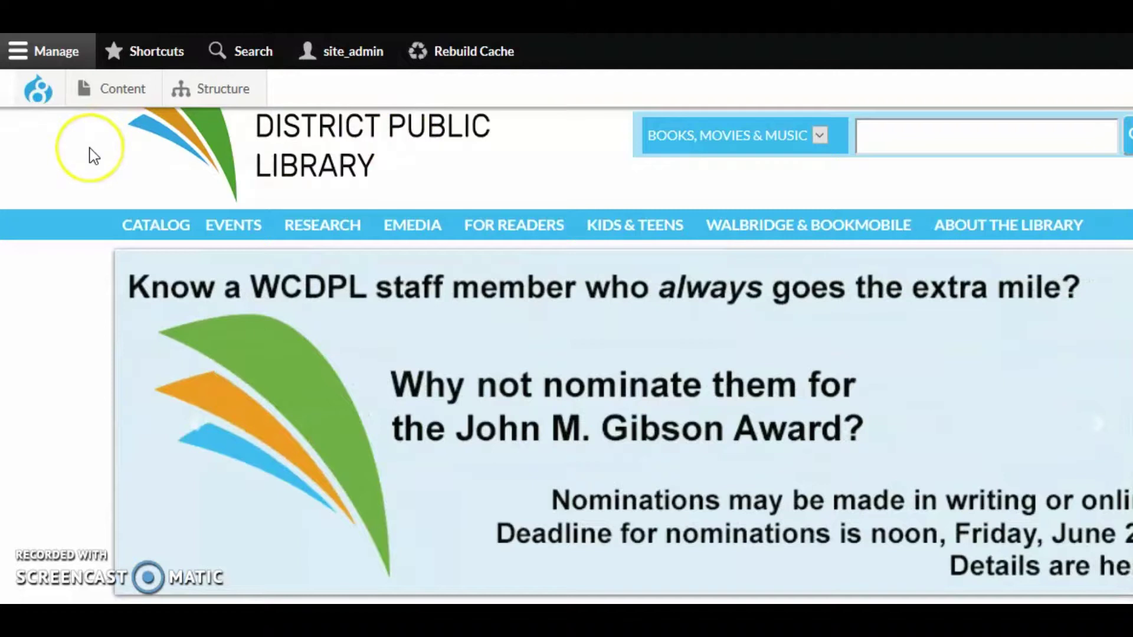
# Step: Start a new Slider item from Content > Add content in the admin toolbar
pyautogui.moveTo(121, 89)
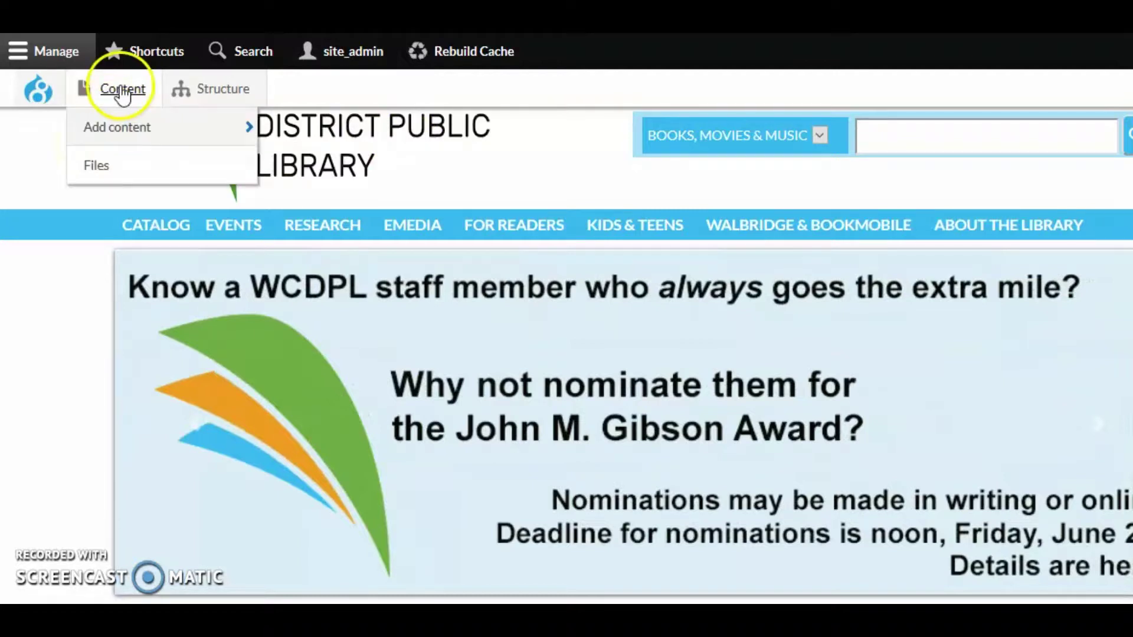
pyautogui.moveTo(145, 140)
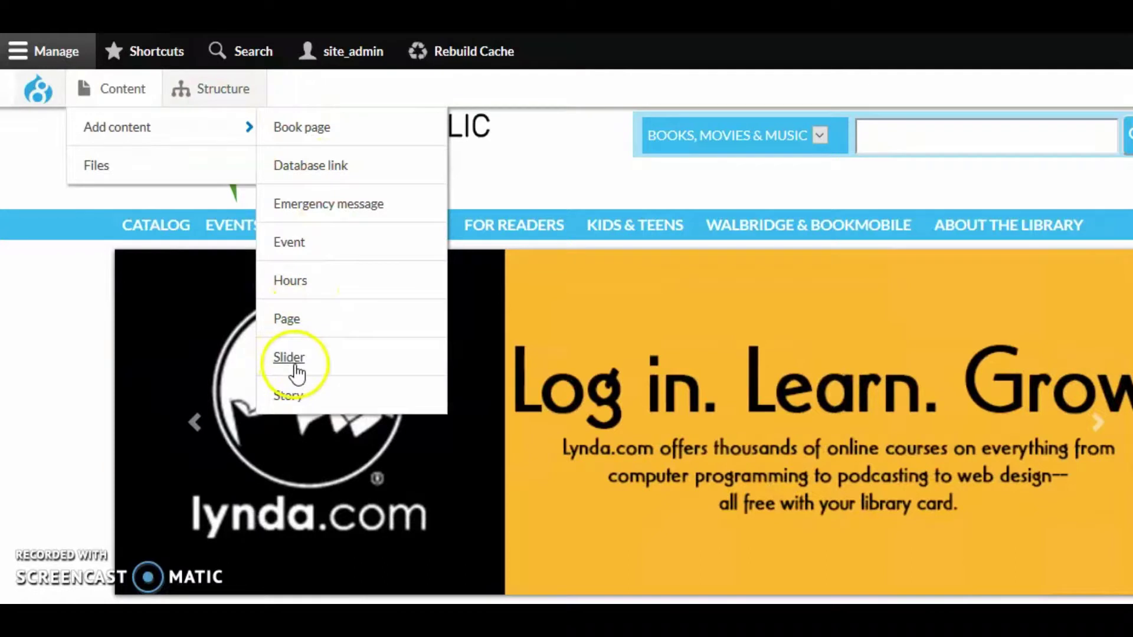
pyautogui.click(290, 357)
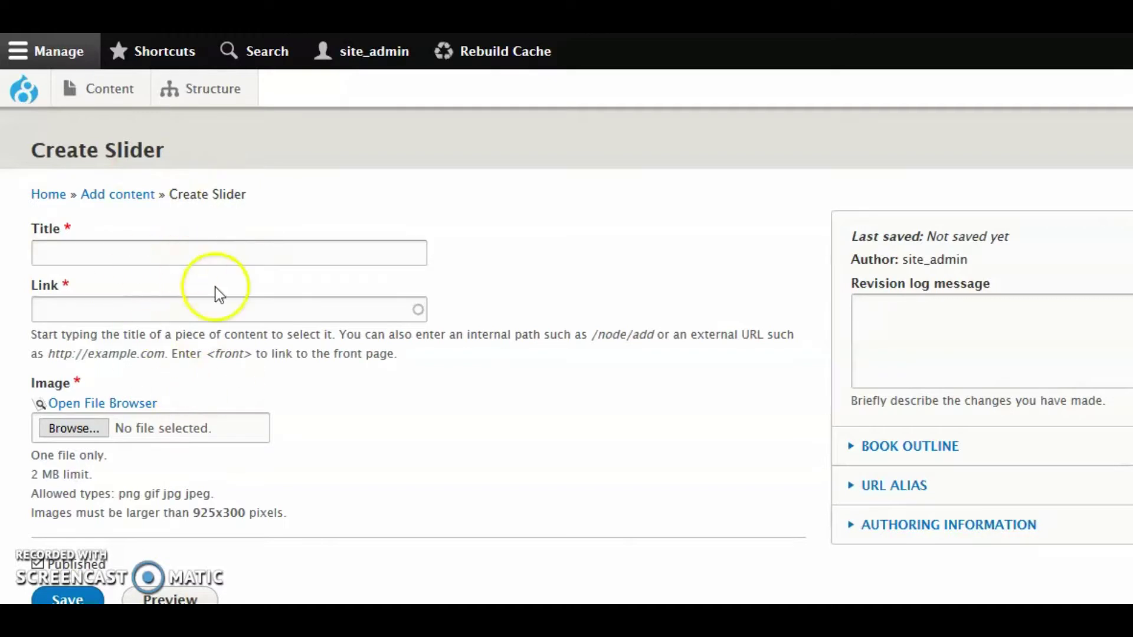
# Step: Enter 'Test Slider' as the new slider's title
pyautogui.click(163, 248)
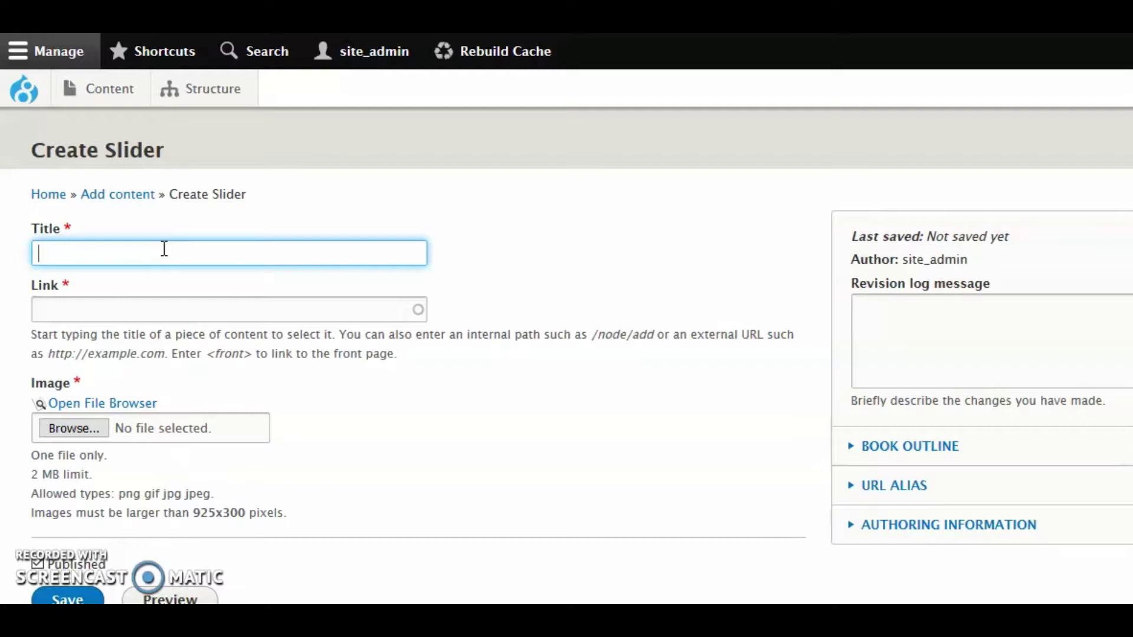
pyautogui.write('T')
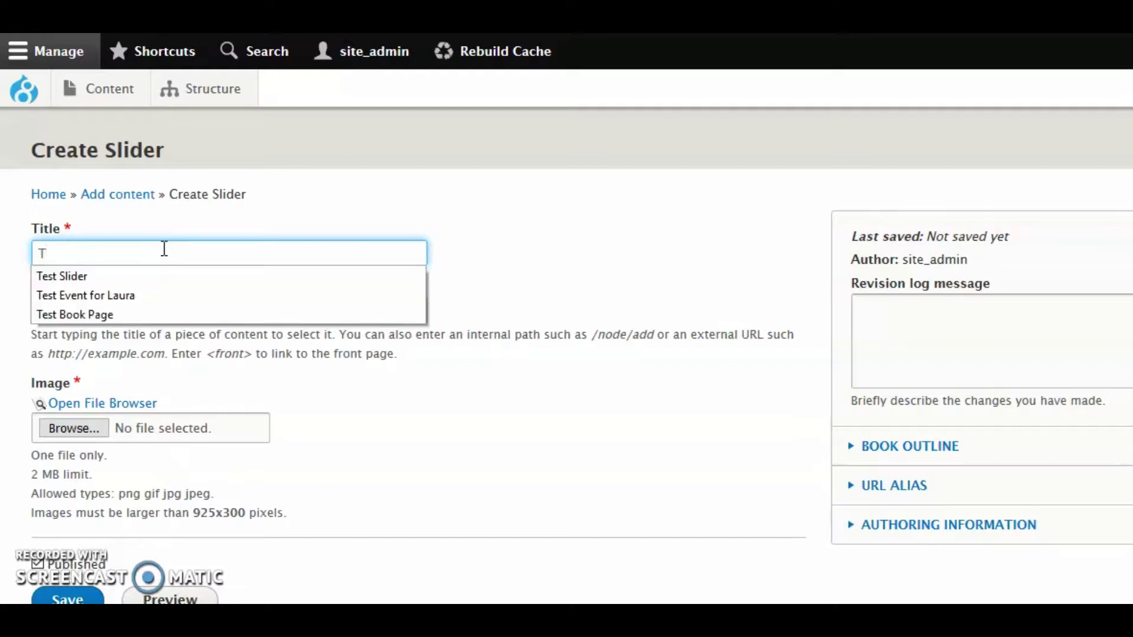
pyautogui.write('est Slider')
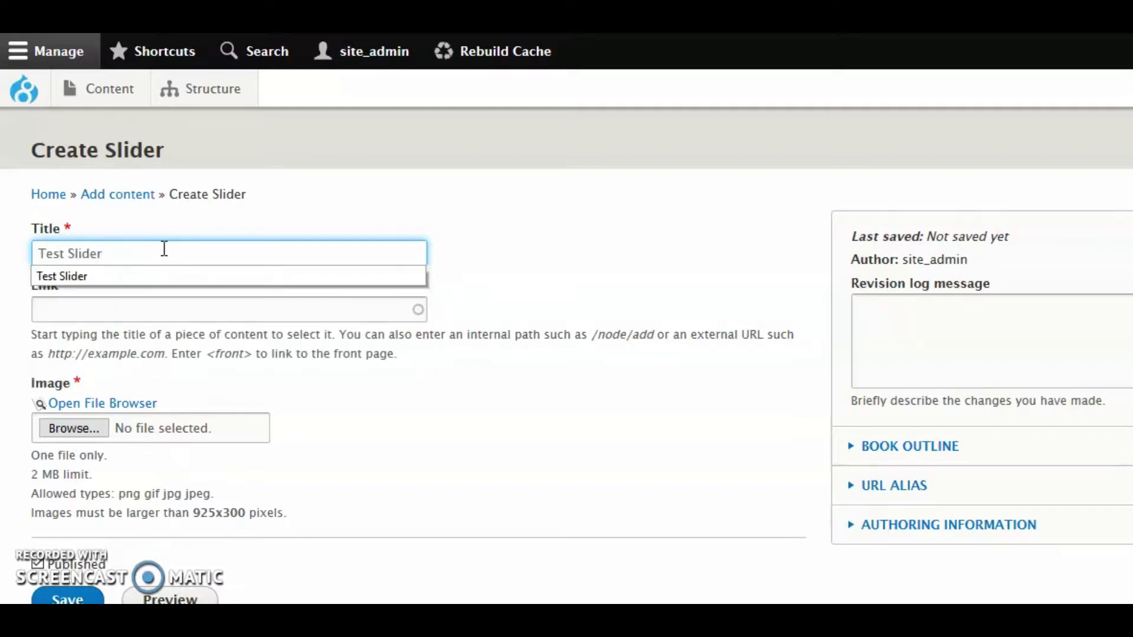
pyautogui.click(534, 255)
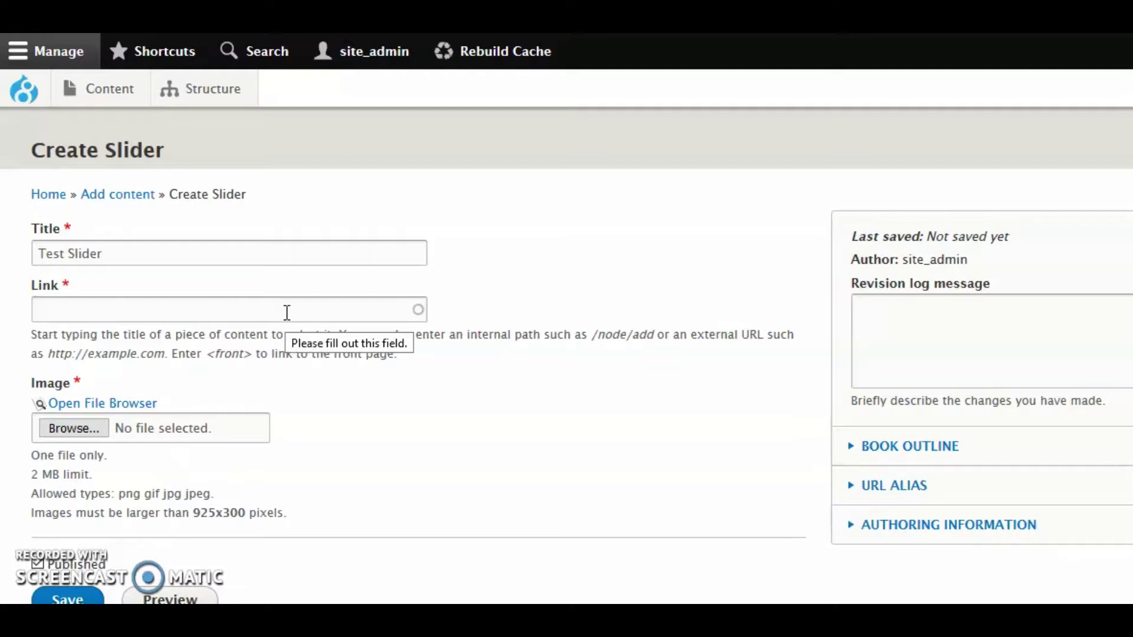
# Step: Point the slider's Link field to the existing All About Trains page
pyautogui.click(282, 312)
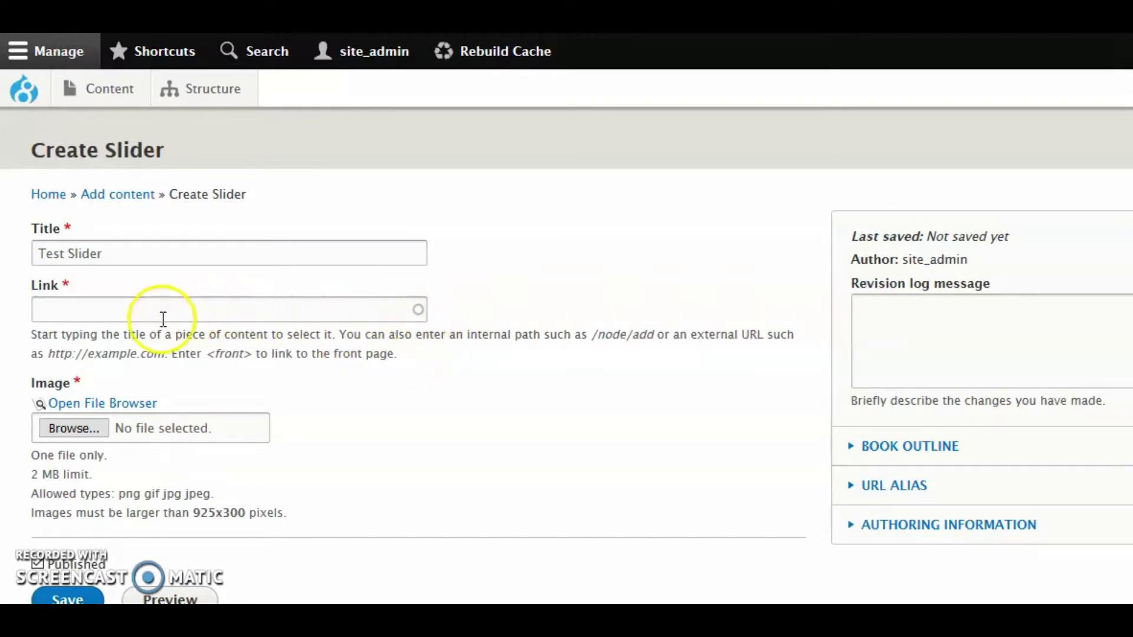
pyautogui.click(128, 312)
pyautogui.write('A')
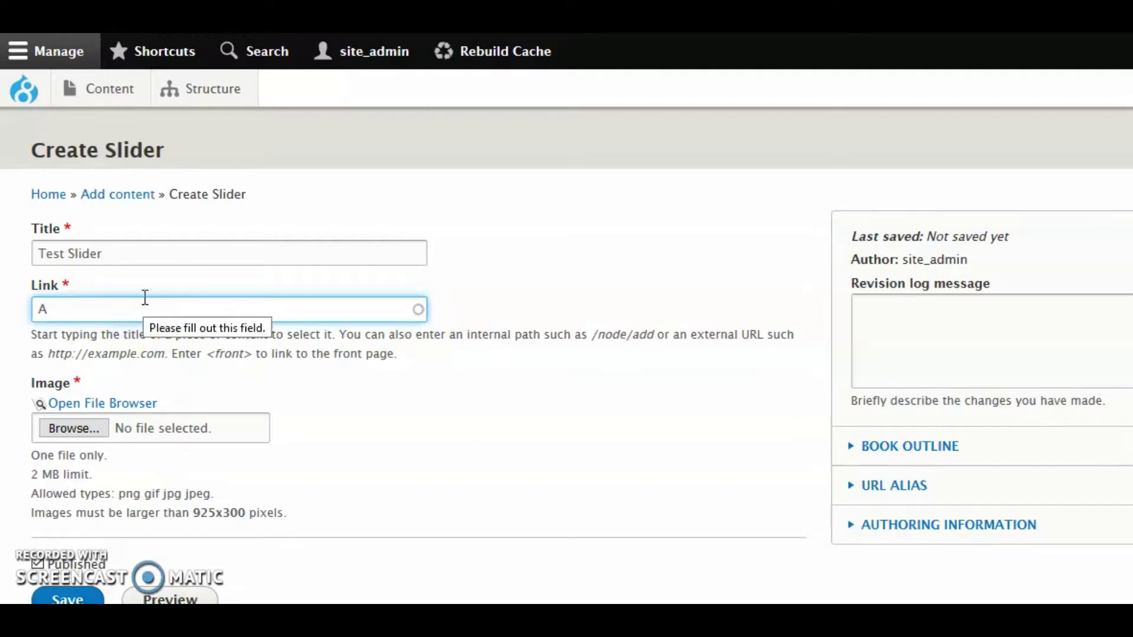
pyautogui.write('ll about')
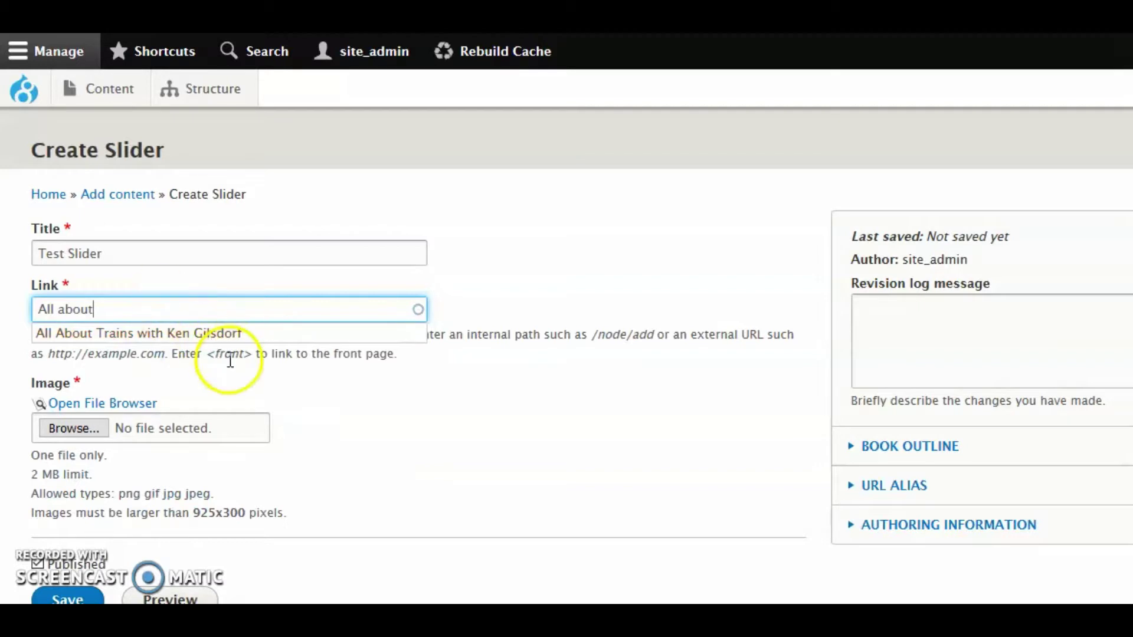
pyautogui.click(183, 343)
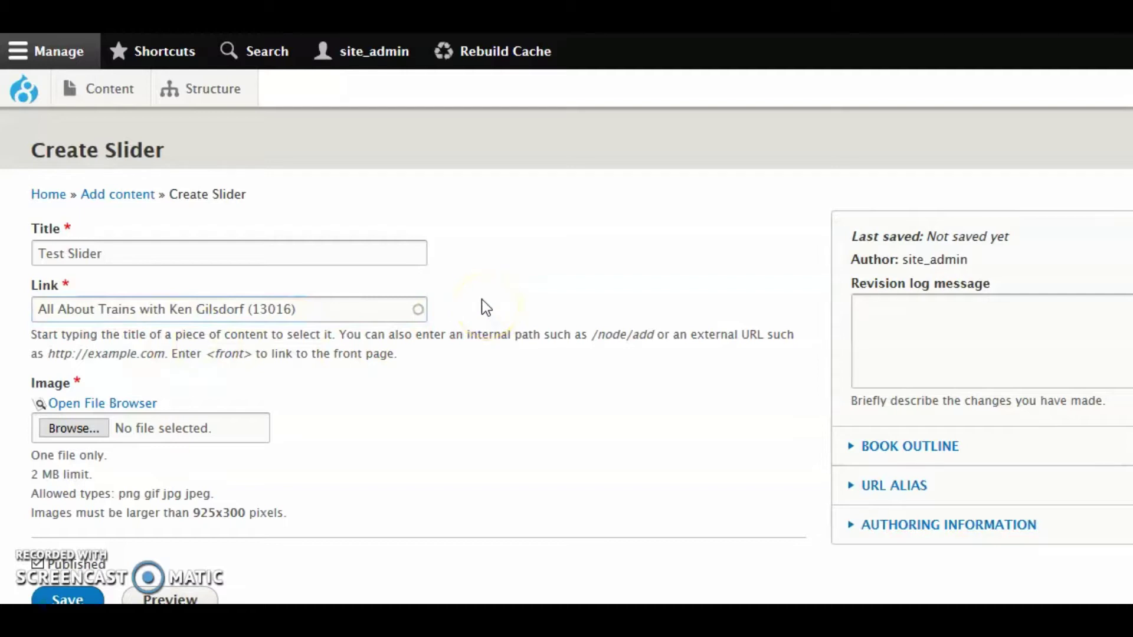
pyautogui.click(357, 324)
pyautogui.click(537, 298)
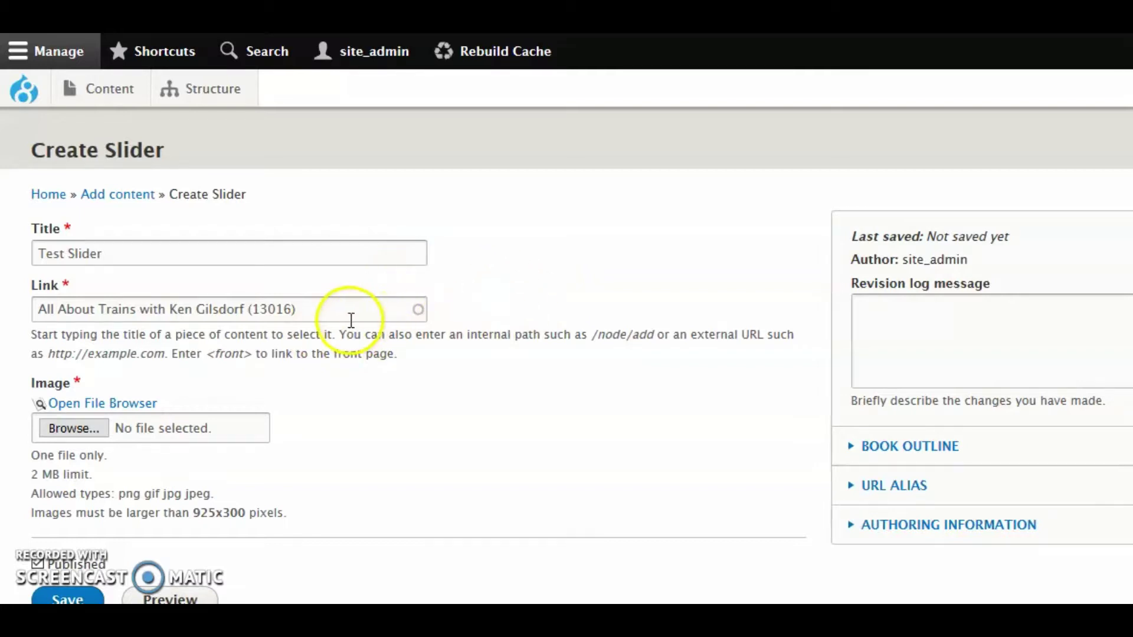
pyautogui.moveTo(348, 307); pyautogui.dragTo(53, 270)
pyautogui.write('h')
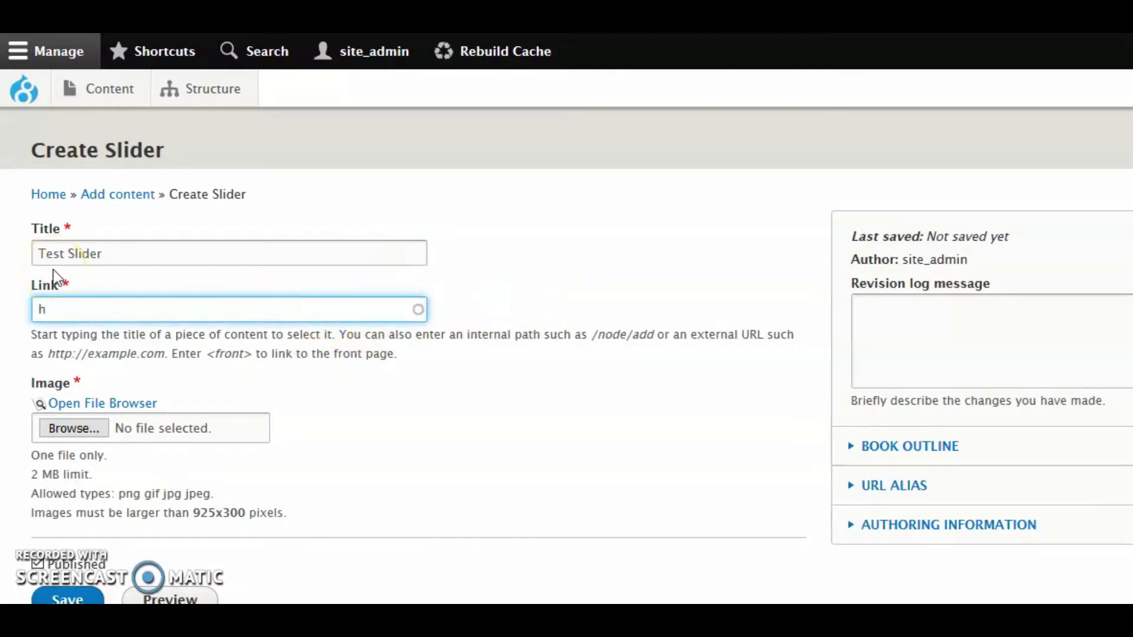
pyautogui.write('ttps://oplin.ohio.gov')
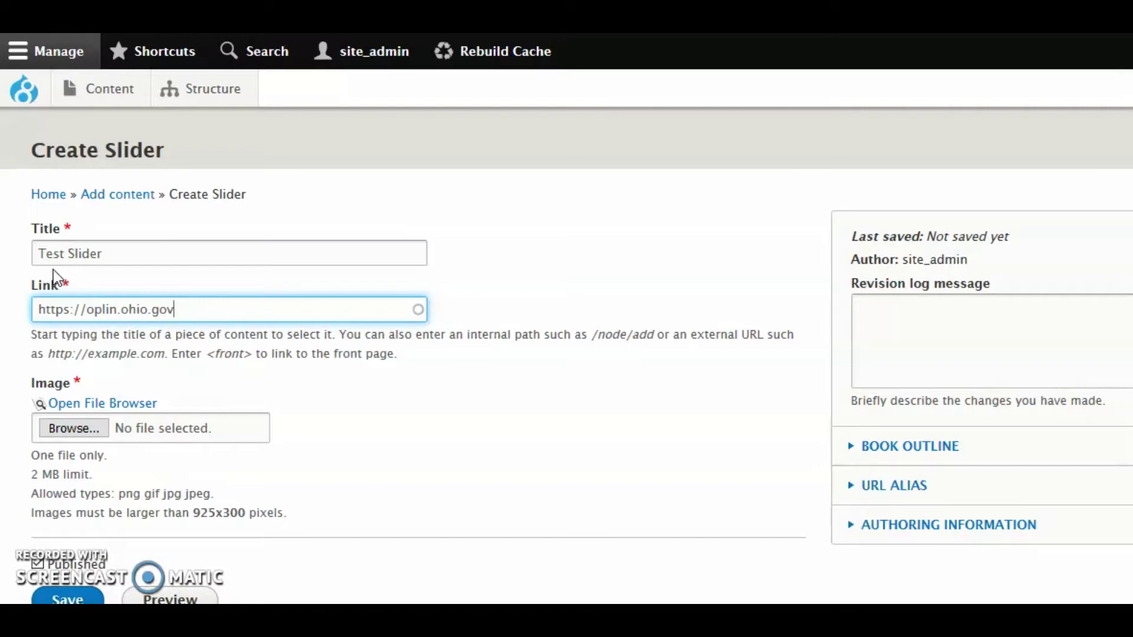
pyautogui.tripleClick(175, 309)
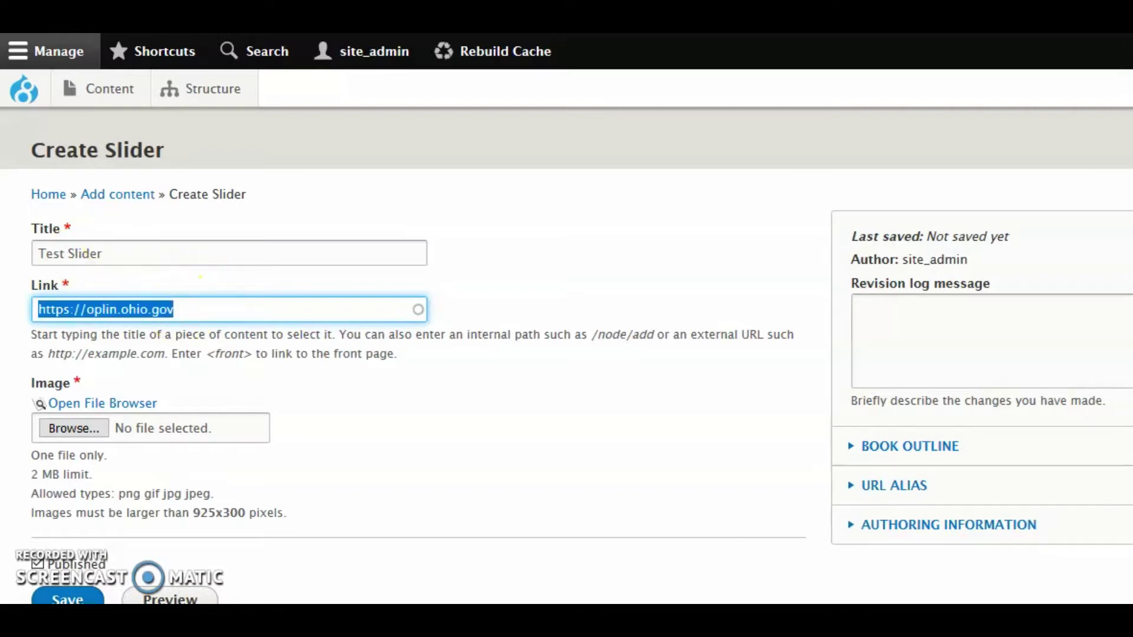
pyautogui.write('all bout')
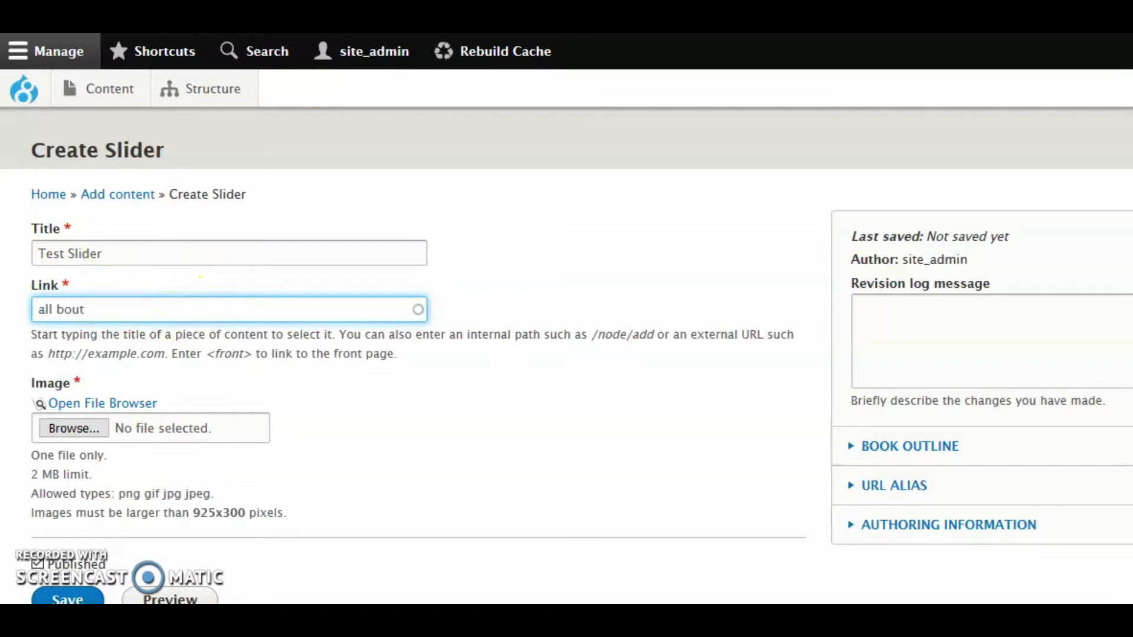
pyautogui.press('BackSpace')
pyautogui.press('BackSpace')
pyautogui.press('BackSpace')
pyautogui.press('BackSpace')
pyautogui.write('about')
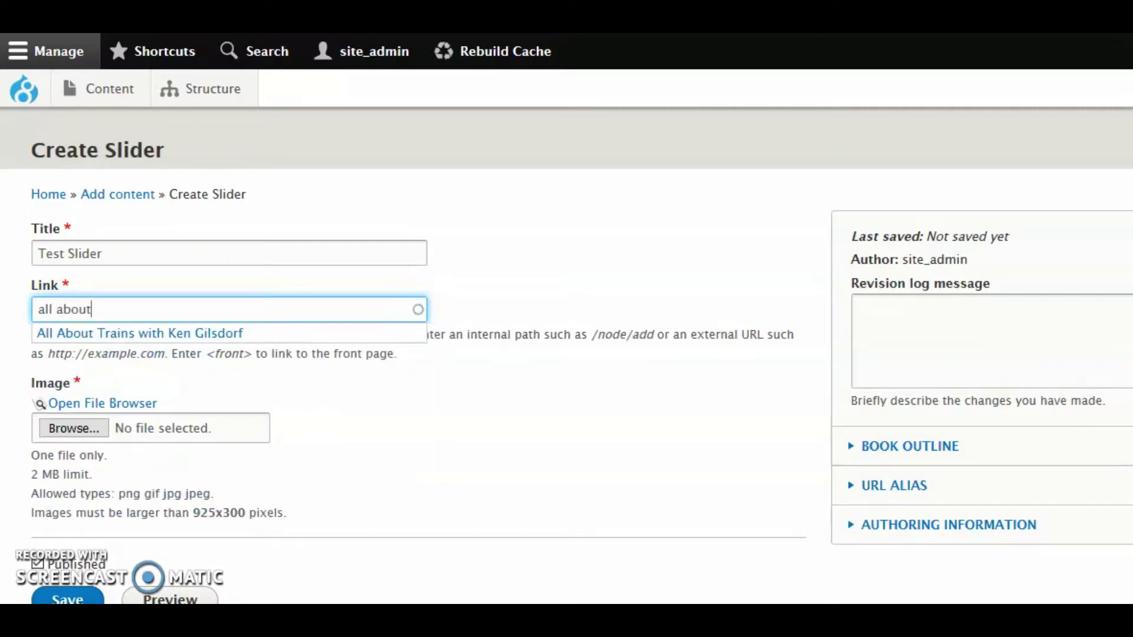
pyautogui.click(156, 334)
pyautogui.click(419, 393)
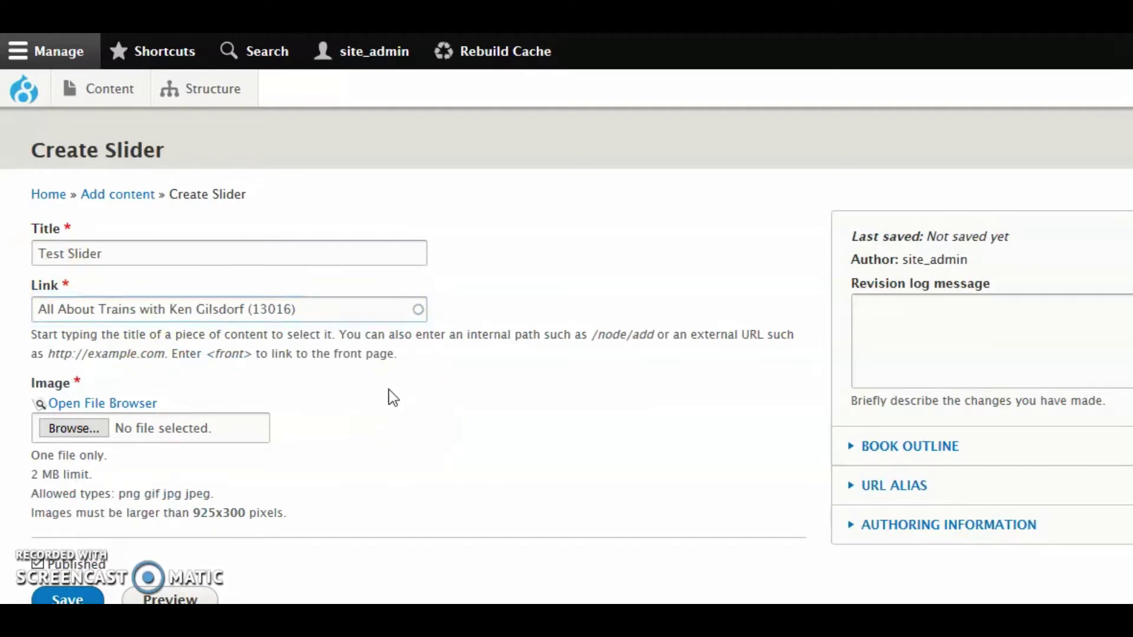
# Step: Upload the test_slider_2.png image to the slider's Image field
pyautogui.click(288, 429)
pyautogui.click(53, 434)
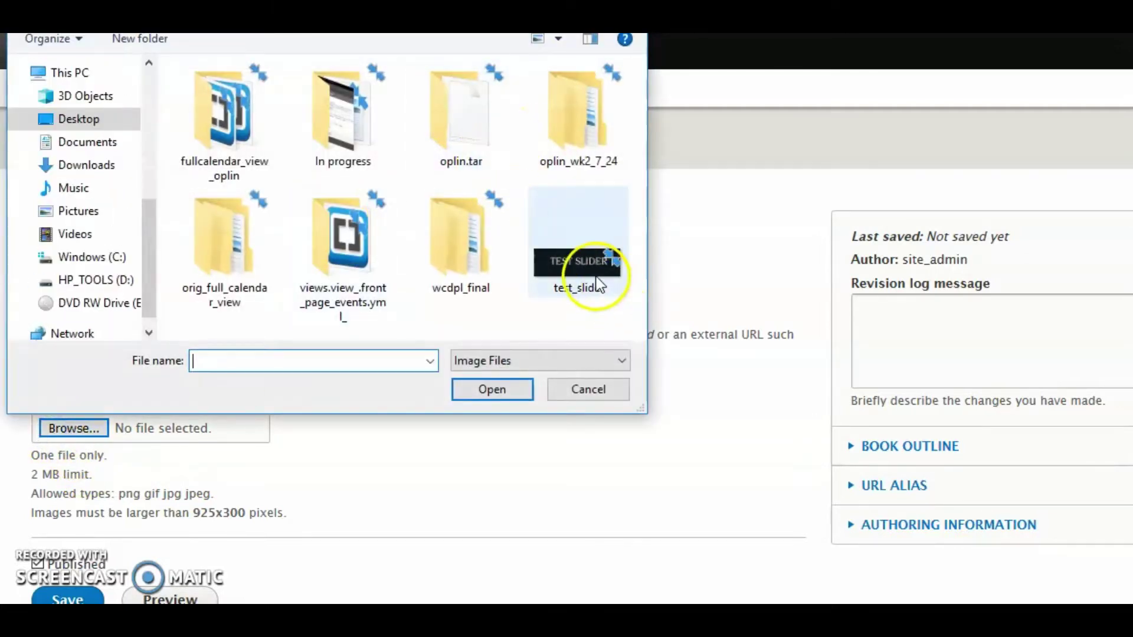
pyautogui.click(597, 280)
pyautogui.doubleClick(598, 281)
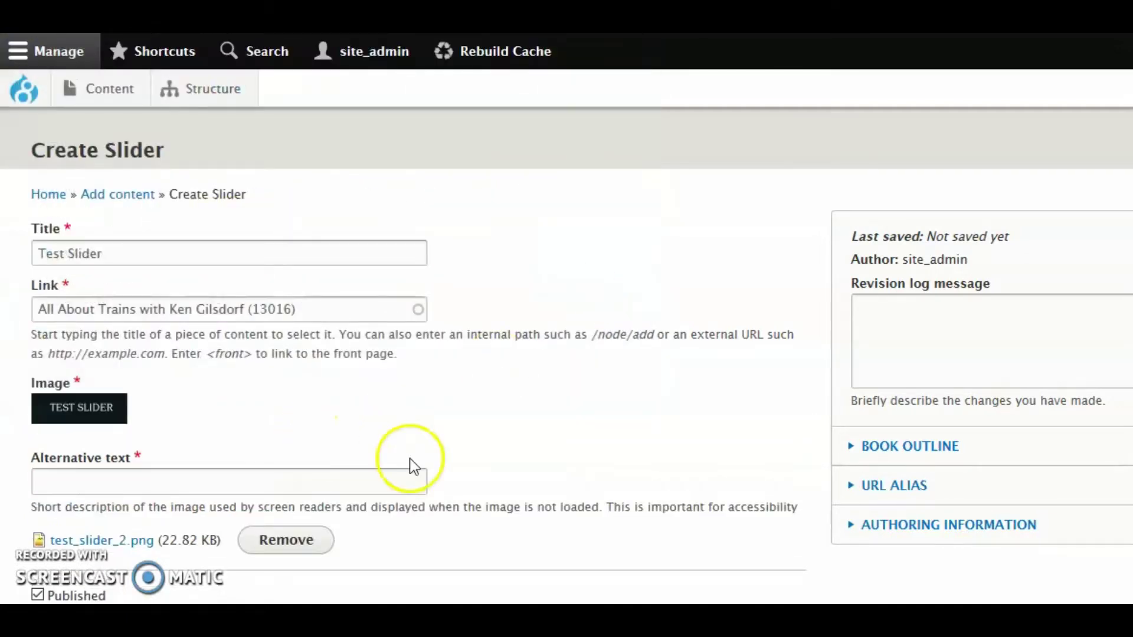
# Step: Give the uploaded image the alternative text 'Test Slider'
pyautogui.click(133, 487)
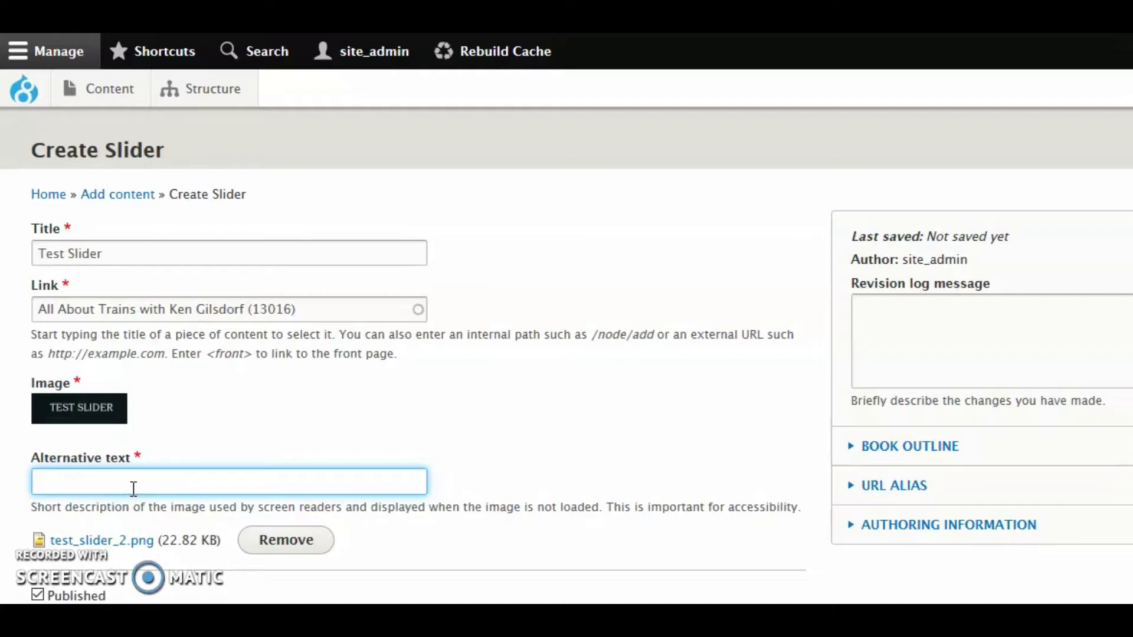
pyautogui.write('Test')
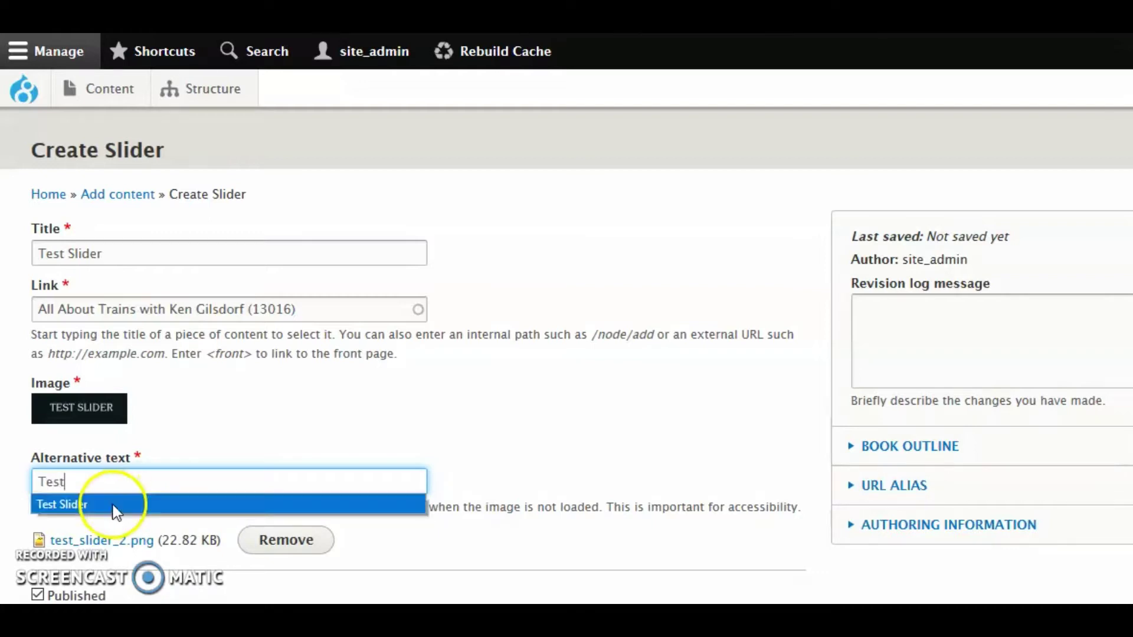
pyautogui.click(111, 506)
pyautogui.click(260, 428)
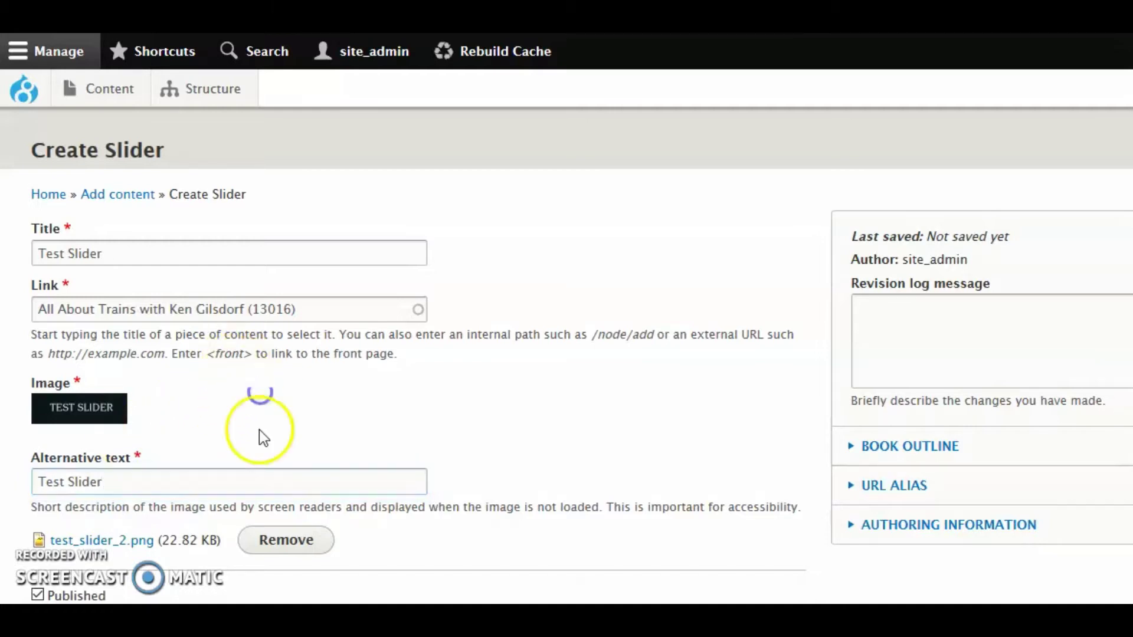
pyautogui.scroll(-2, 260, 426)
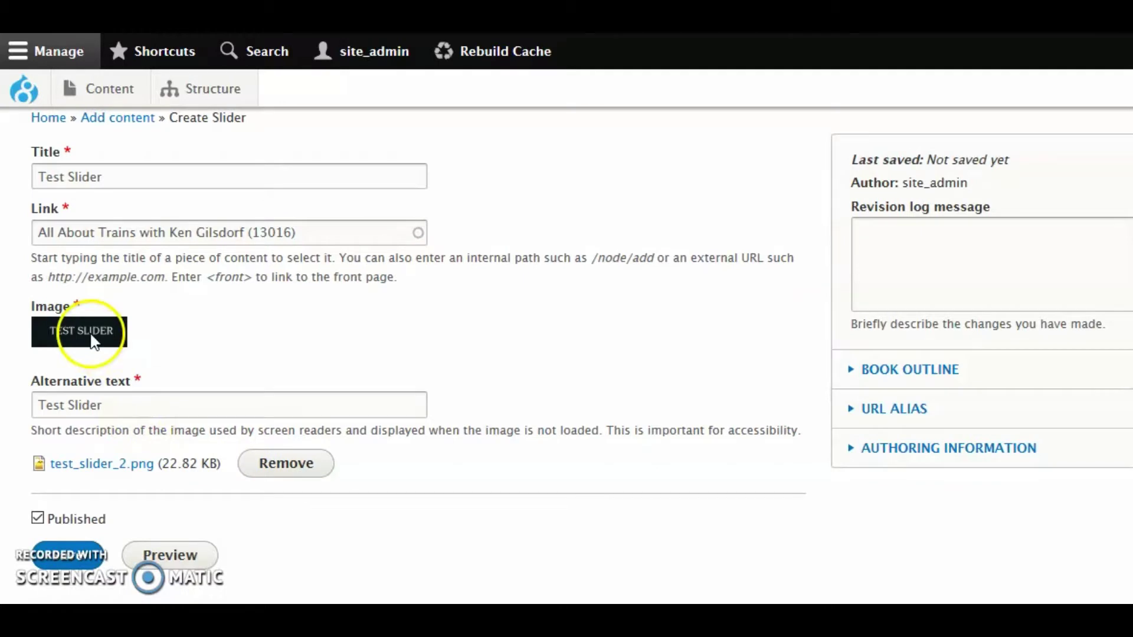
# Step: Remove test_slider_2.png and highlight the minimum 925x300 pixel image size requirement
pyautogui.click(295, 466)
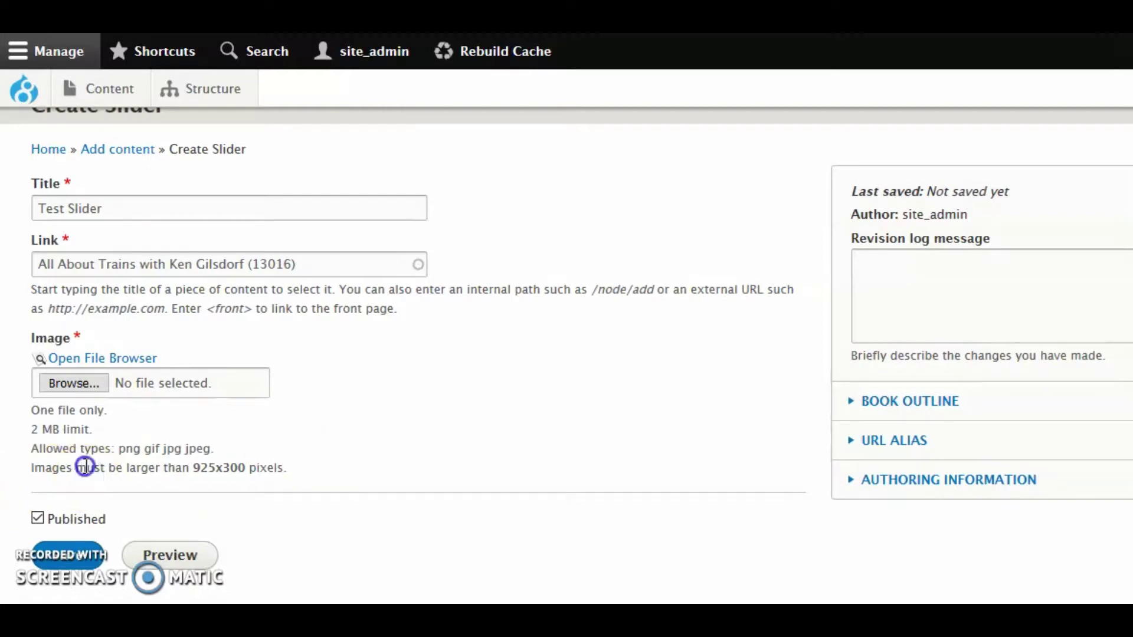
pyautogui.moveTo(80, 468); pyautogui.dragTo(303, 475)
pyautogui.click(405, 448)
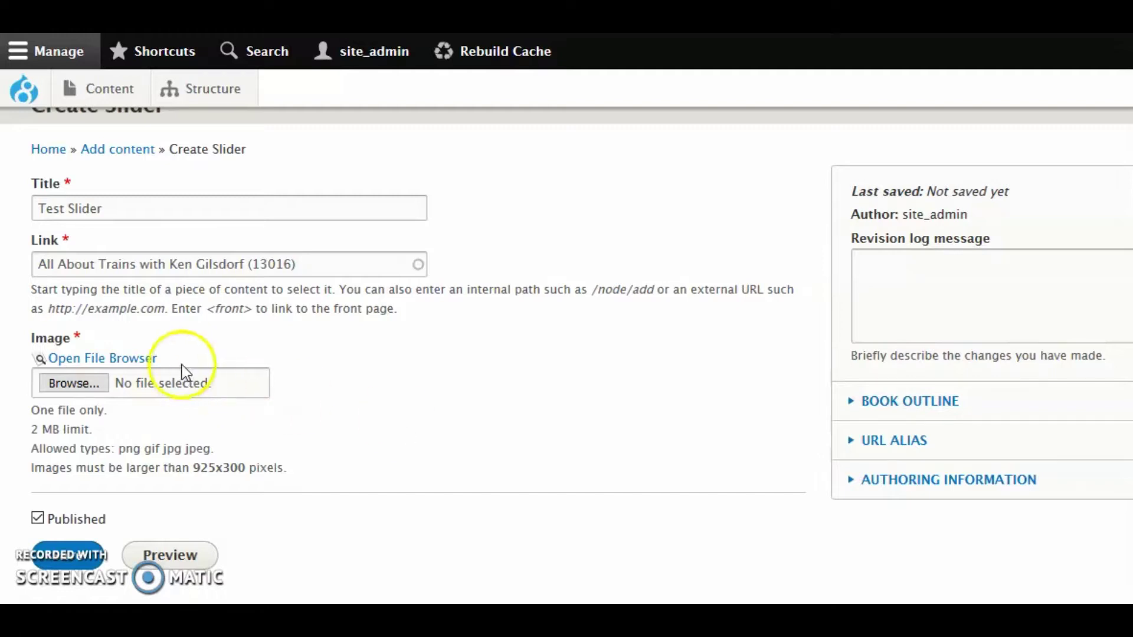
# Step: Re-upload test_slider_2.png with alternative text 'Test Slider' and save the published item
pyautogui.click(70, 388)
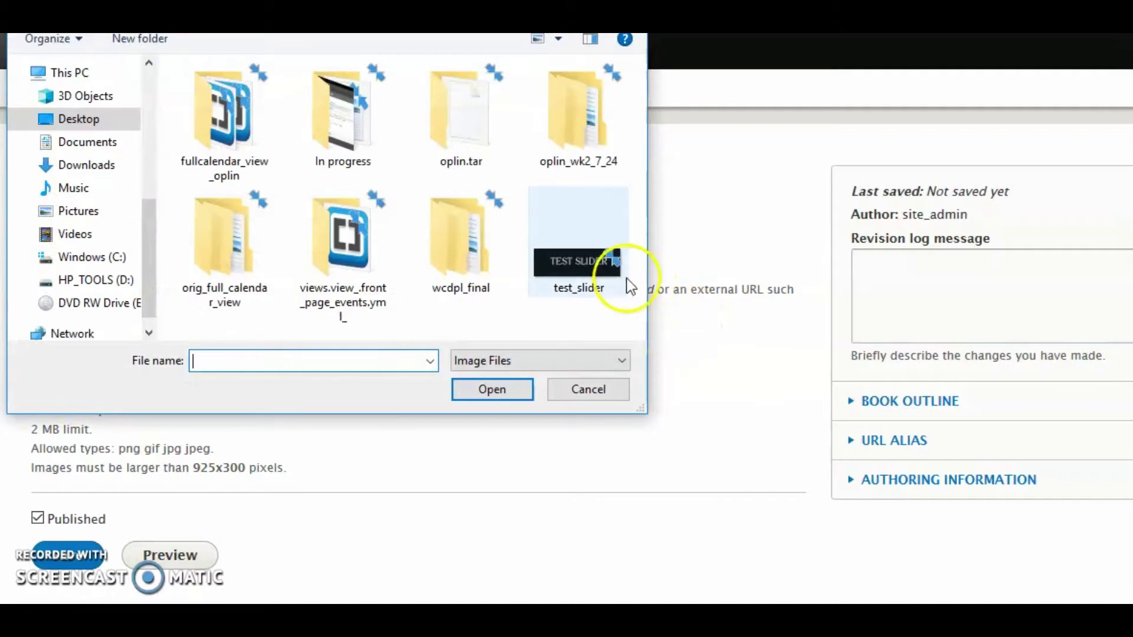
pyautogui.doubleClick(593, 267)
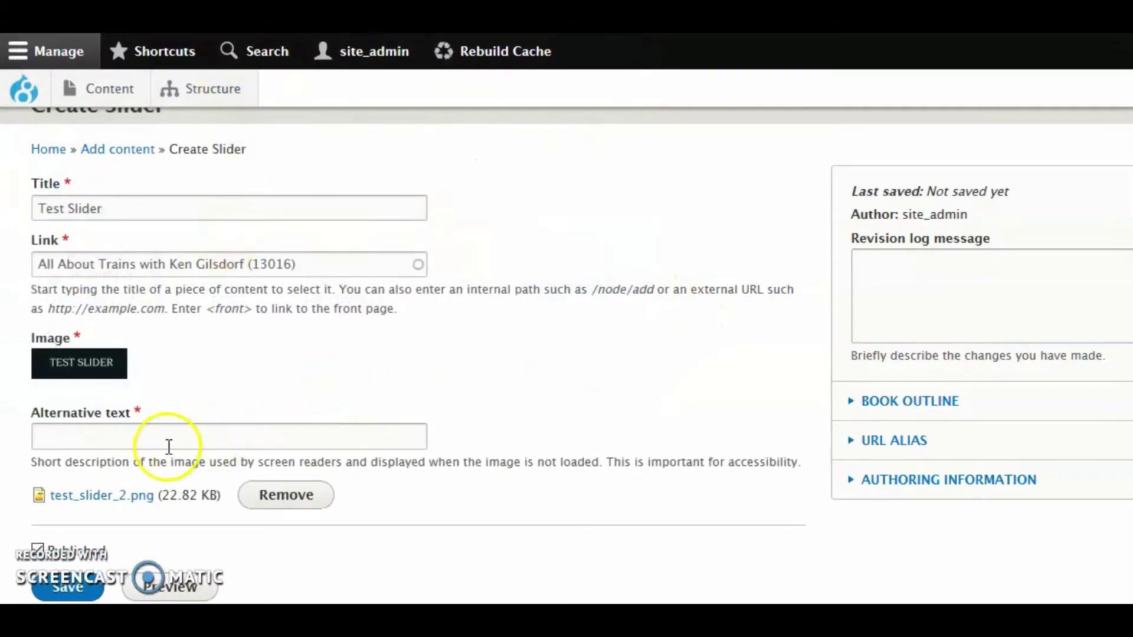
pyautogui.click(144, 445)
pyautogui.write('Te')
pyautogui.click(139, 457)
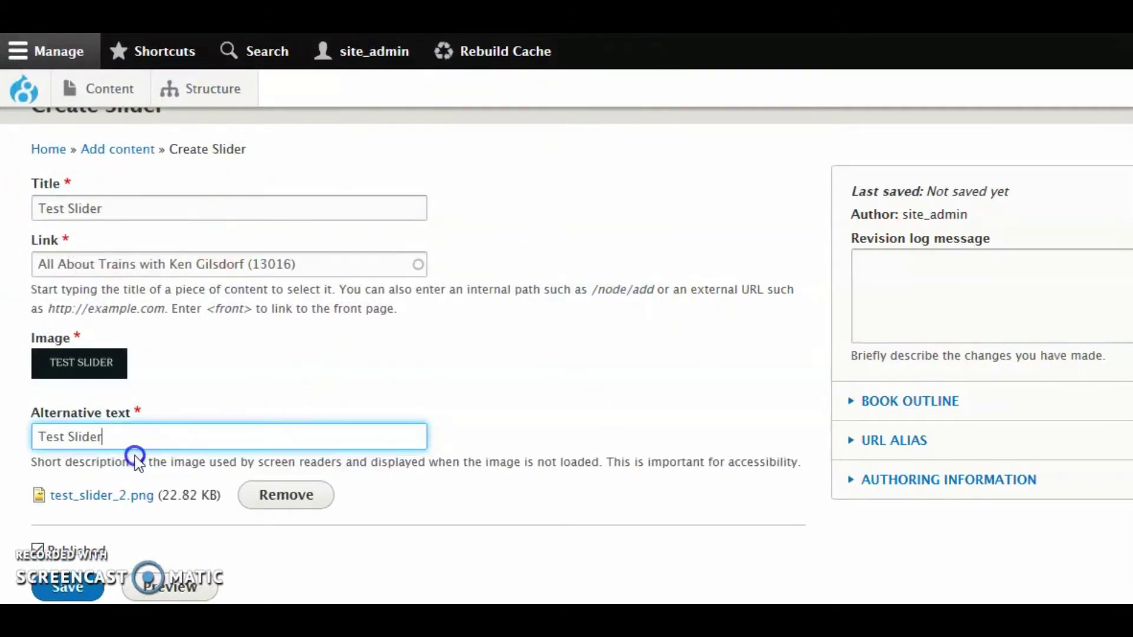
pyautogui.click(483, 362)
pyautogui.scroll(-1, 377, 354)
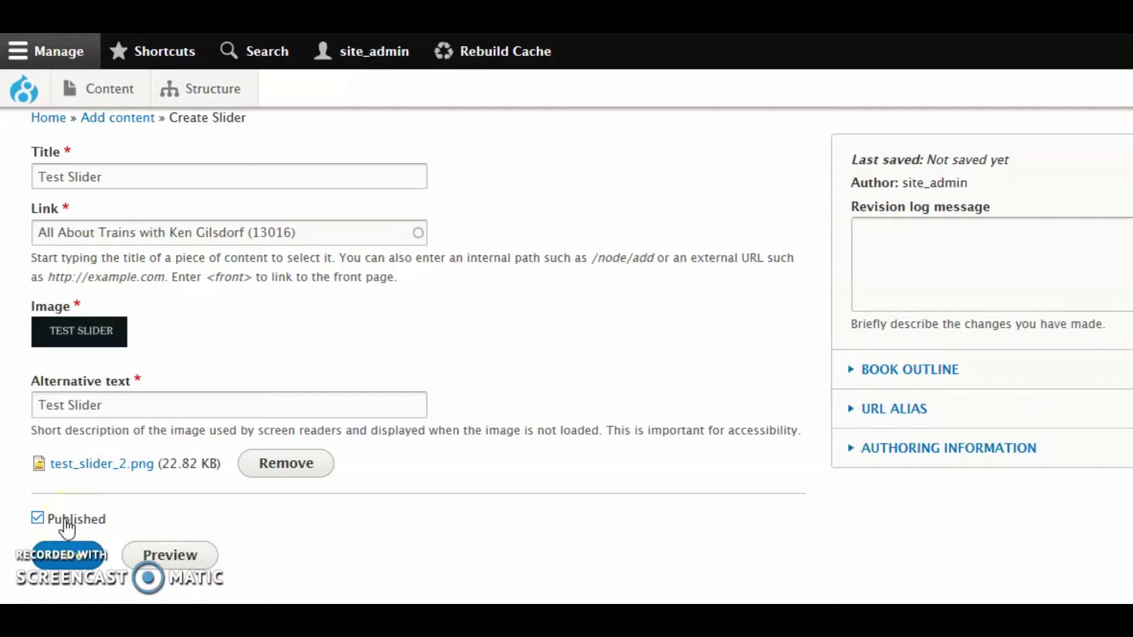
pyautogui.click(36, 521)
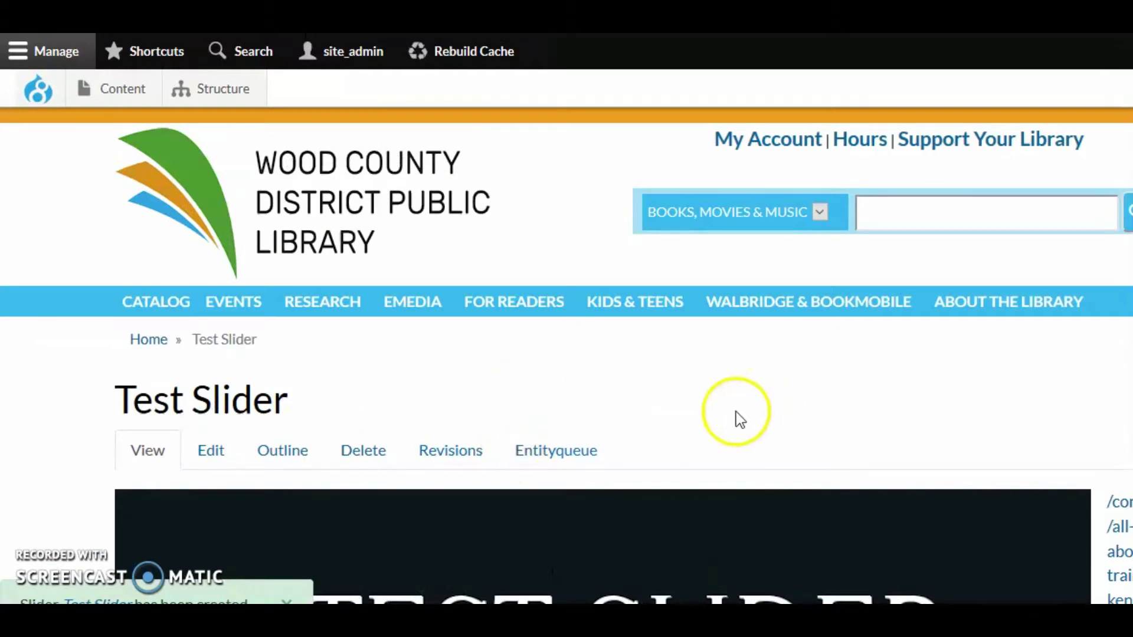
# Step: Go to the library home page and reload it
pyautogui.scroll(-2, 733, 412)
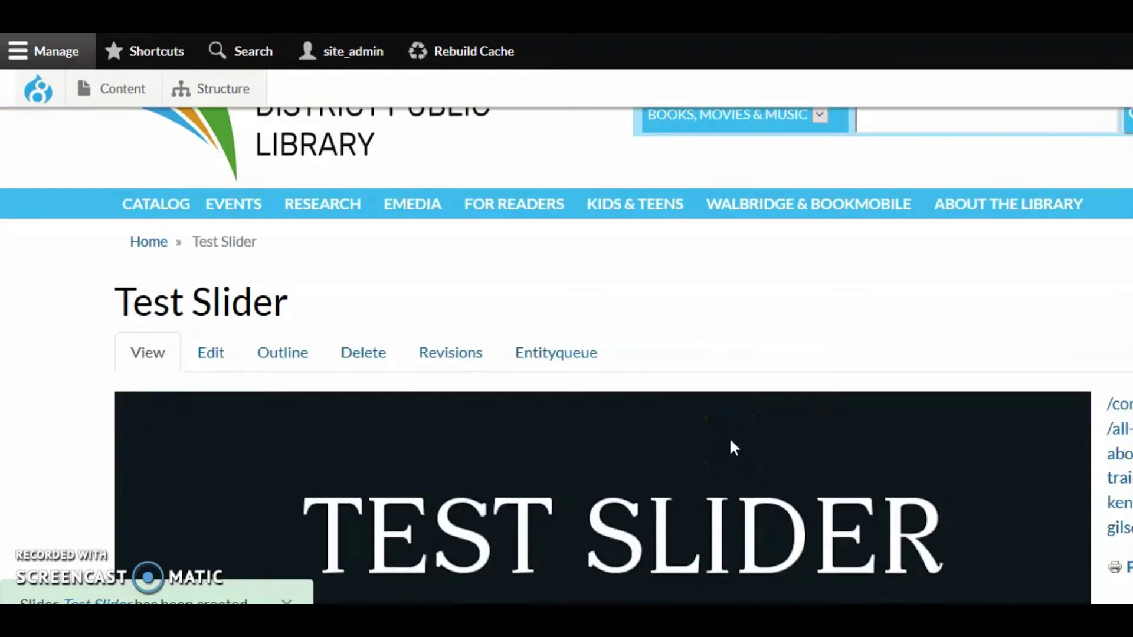
pyautogui.scroll(2, 714, 440)
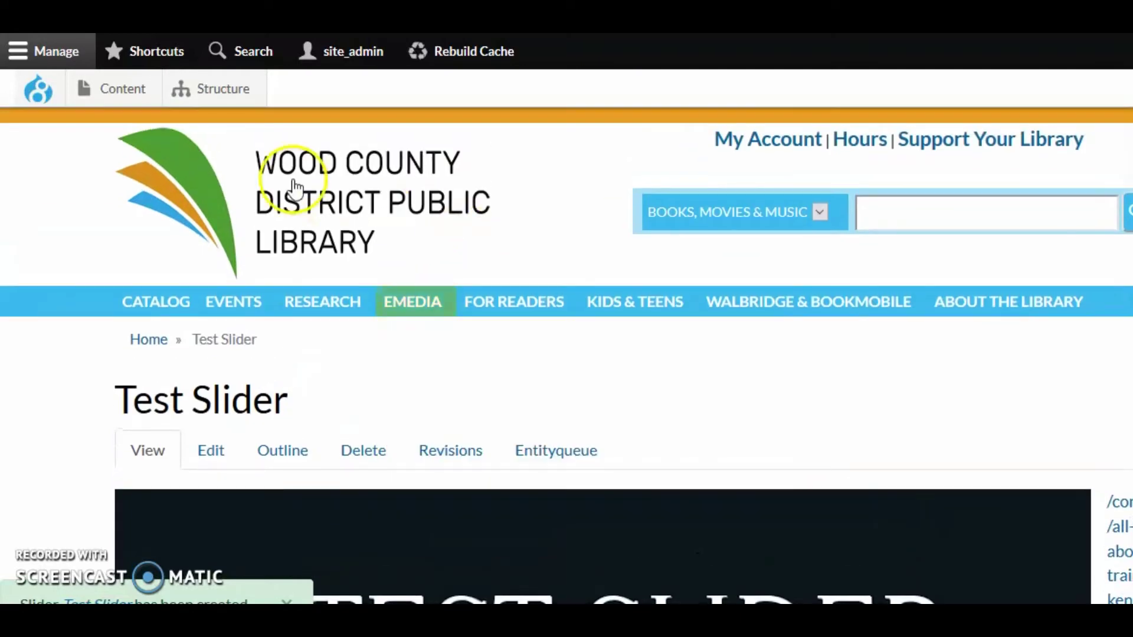
pyautogui.click(316, 211)
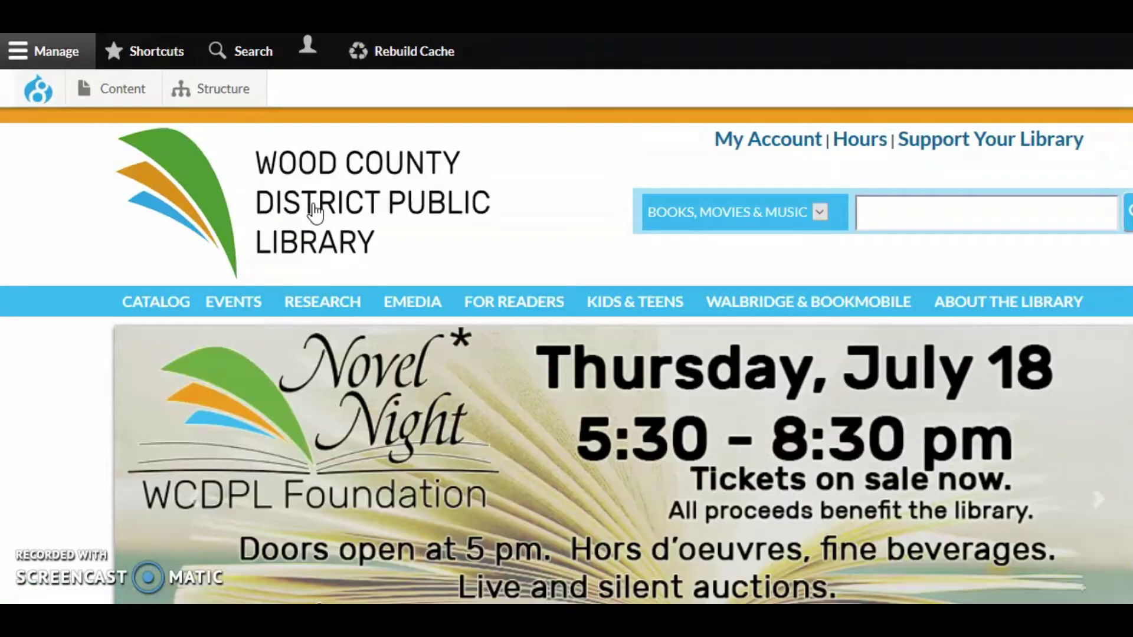
pyautogui.click(417, 228)
pyautogui.scroll(-2, 428, 233)
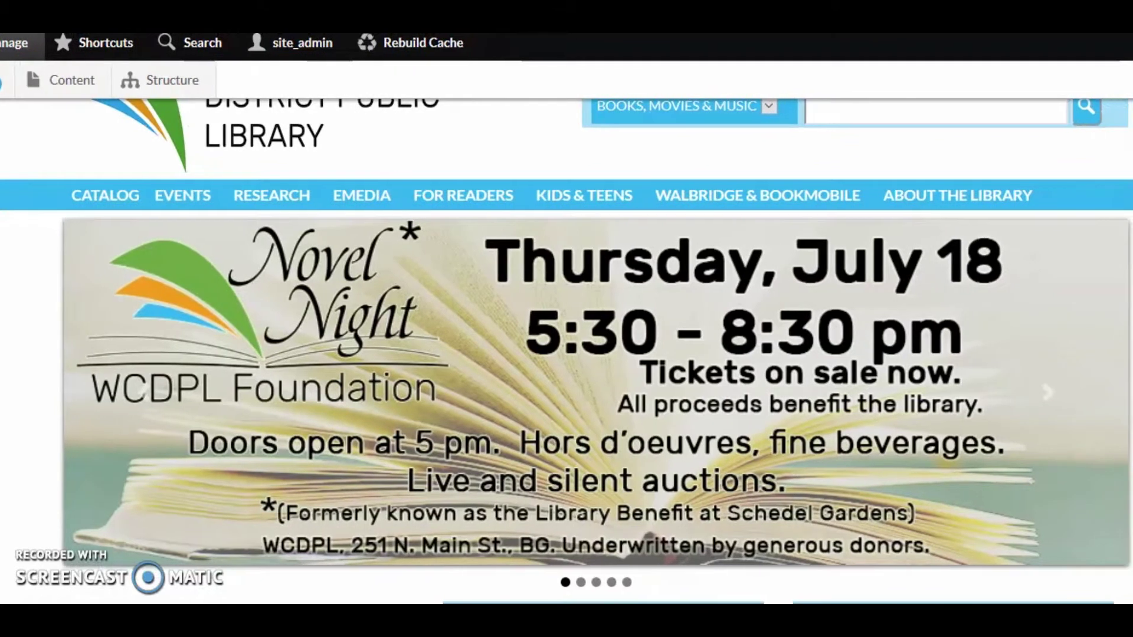
# Step: Cycle the carousel through all five slides back to Novel Night
pyautogui.click(1046, 406)
pyautogui.click(1047, 406)
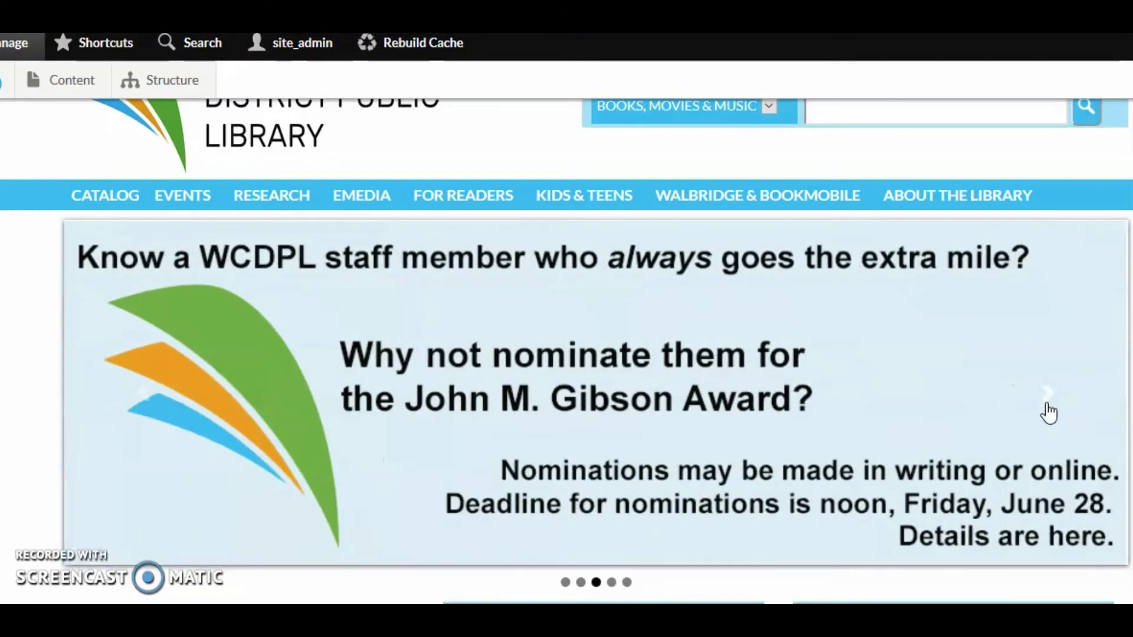
pyautogui.click(1047, 406)
pyautogui.click(1047, 407)
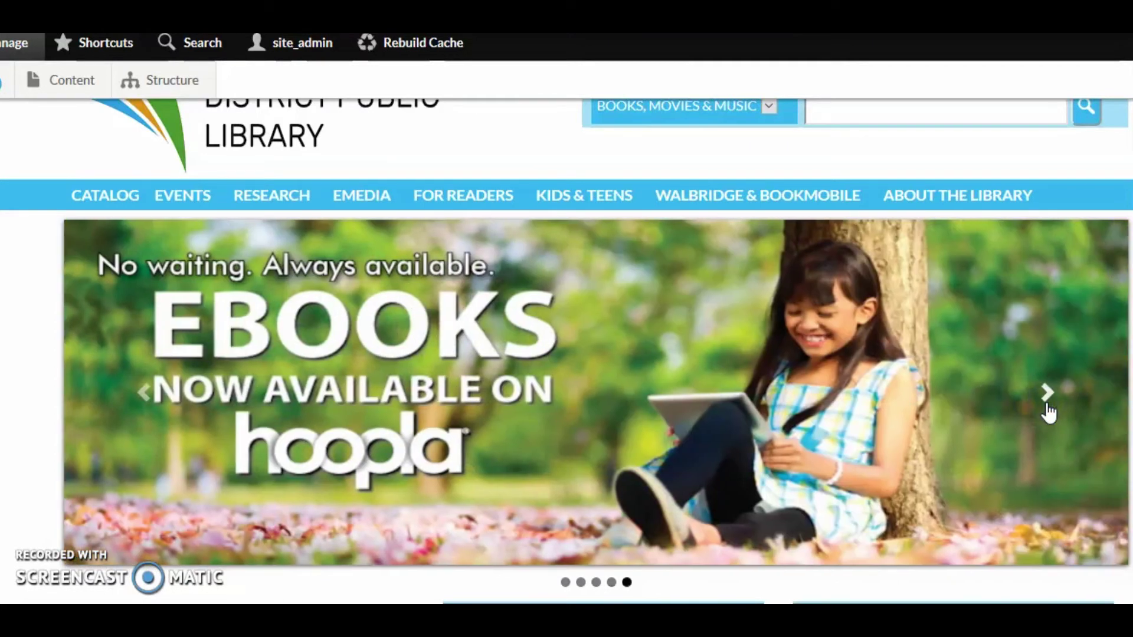
pyautogui.click(1048, 406)
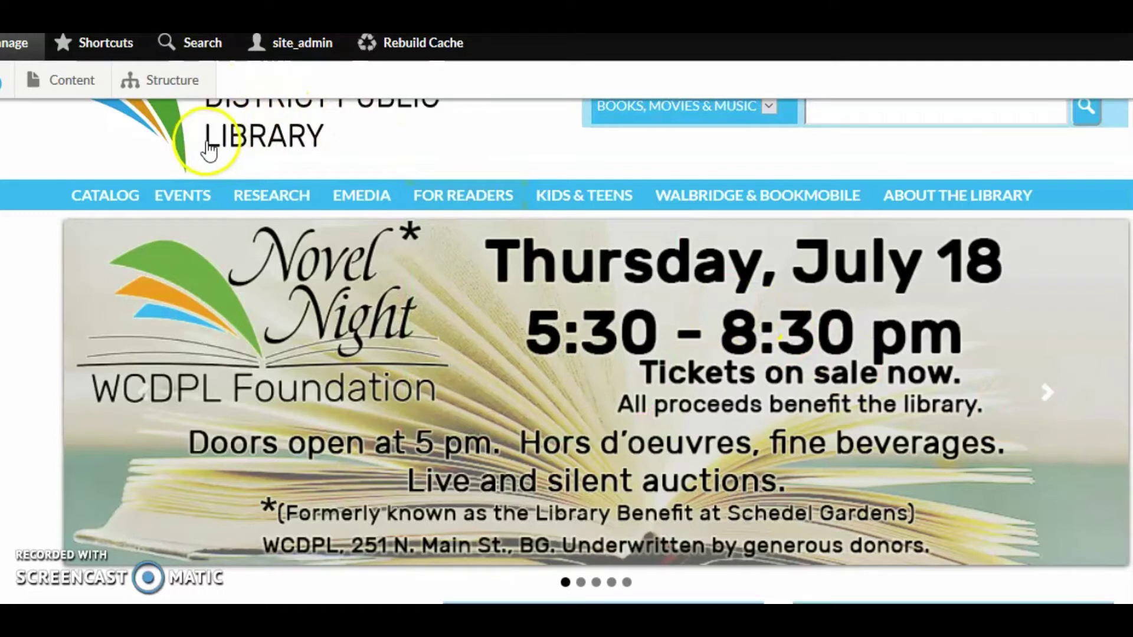
# Step: Open the Sliders queue for editing and drag Lynda.com above Gibosn19
pyautogui.moveTo(167, 86)
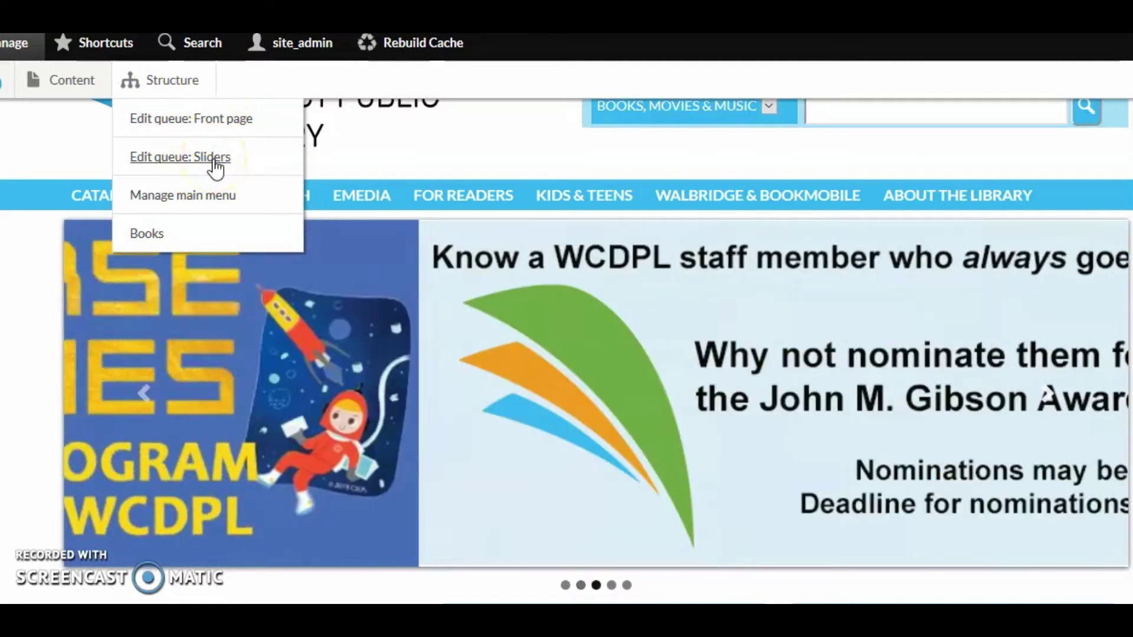
pyautogui.click(215, 168)
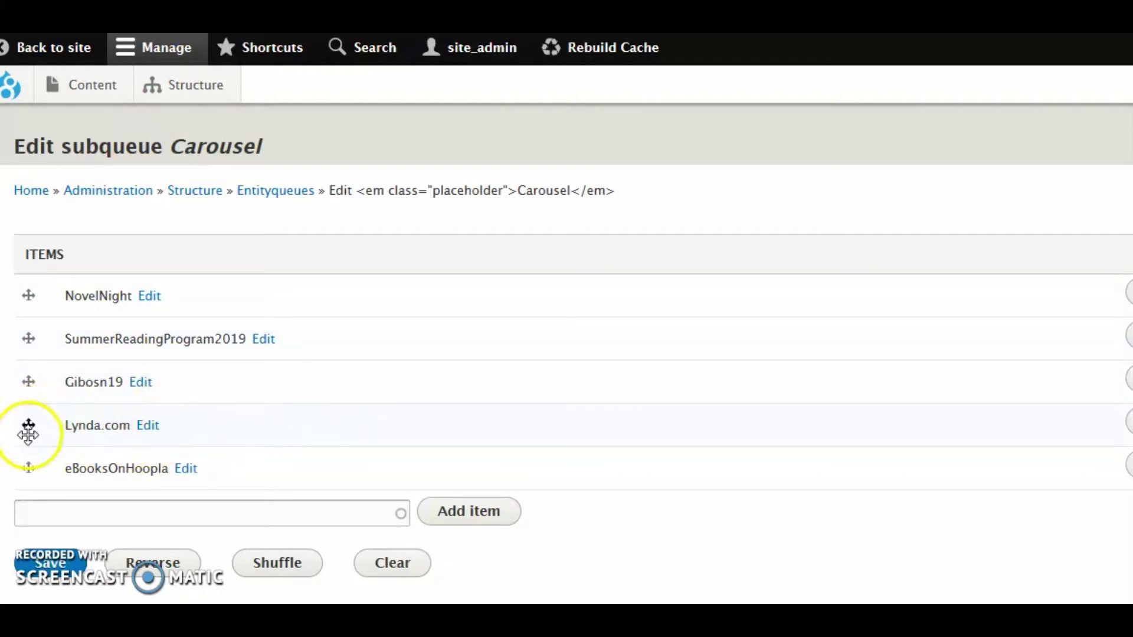
pyautogui.moveTo(28, 431); pyautogui.dragTo(30, 397)
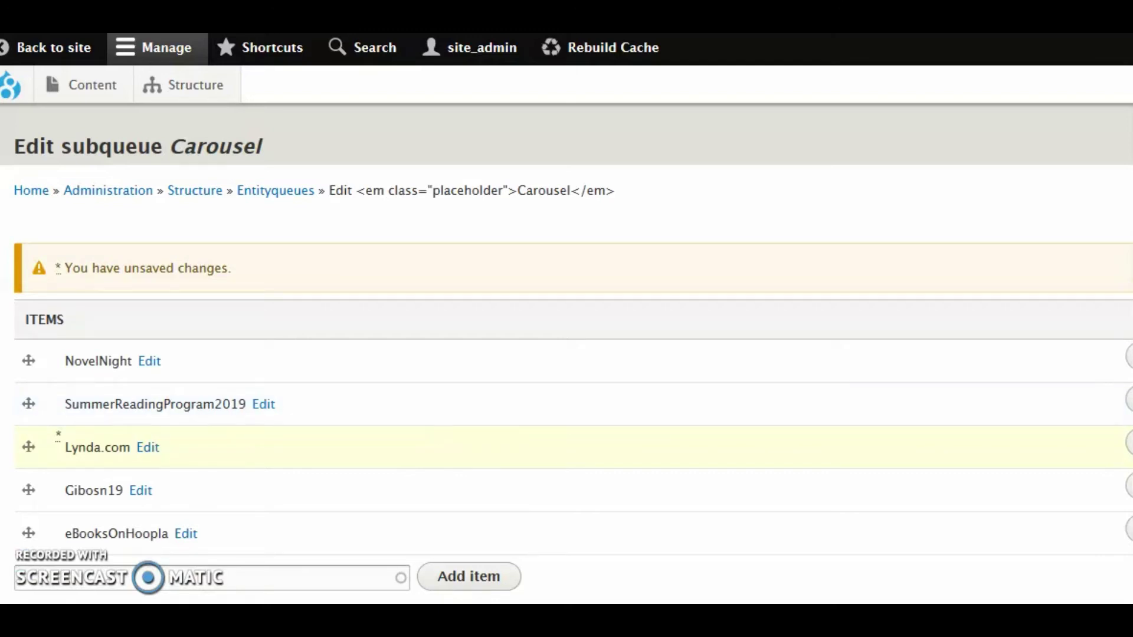
pyautogui.scroll(-2, 164, 328)
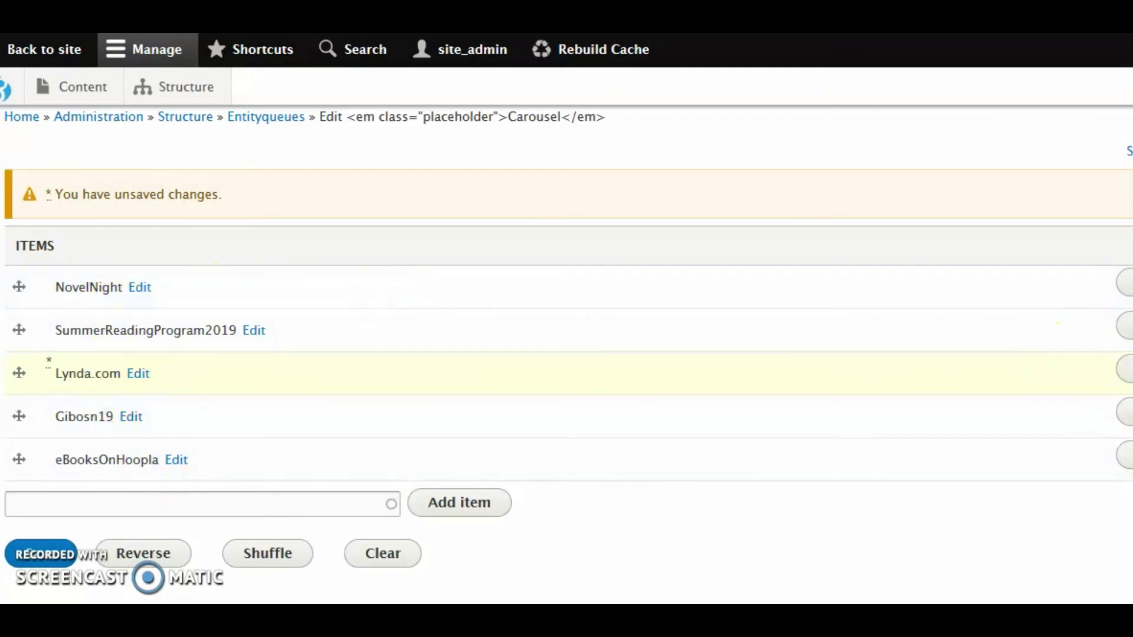
# Step: Remove eBooksOnHoopla, add Test Slider, move it to the top, and save the queue
pyautogui.click(1078, 452)
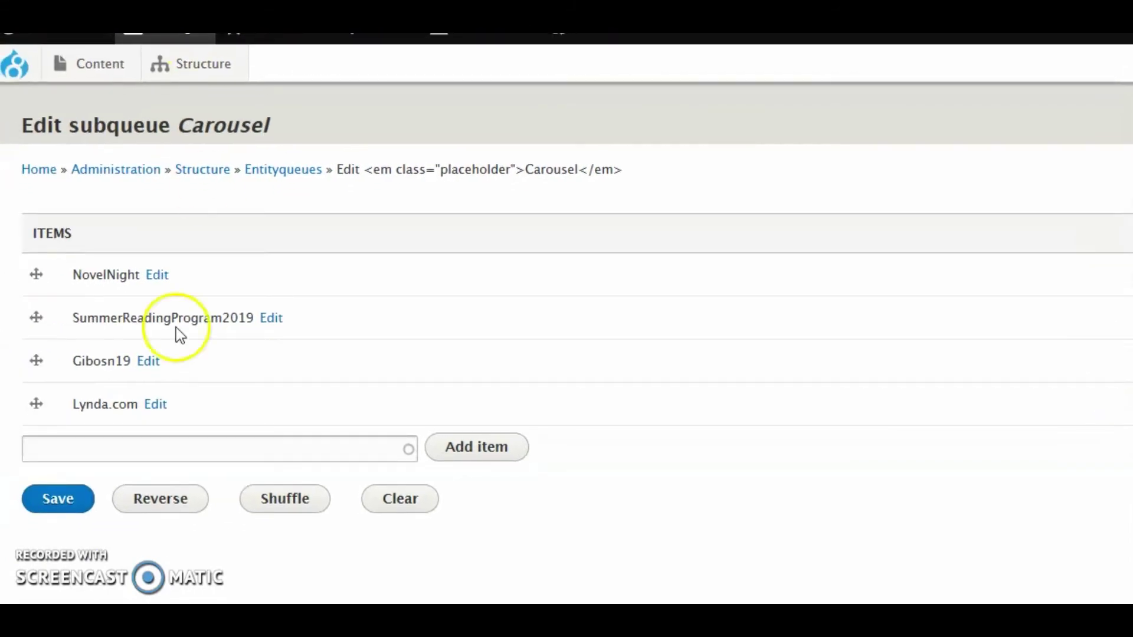
pyautogui.click(112, 447)
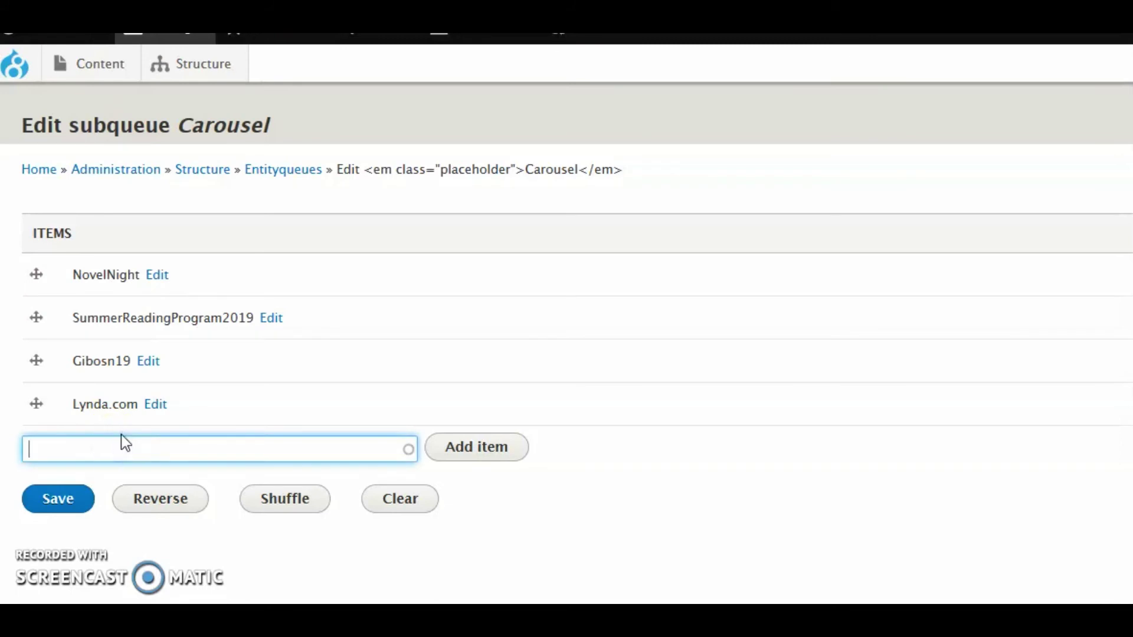
pyautogui.write('test')
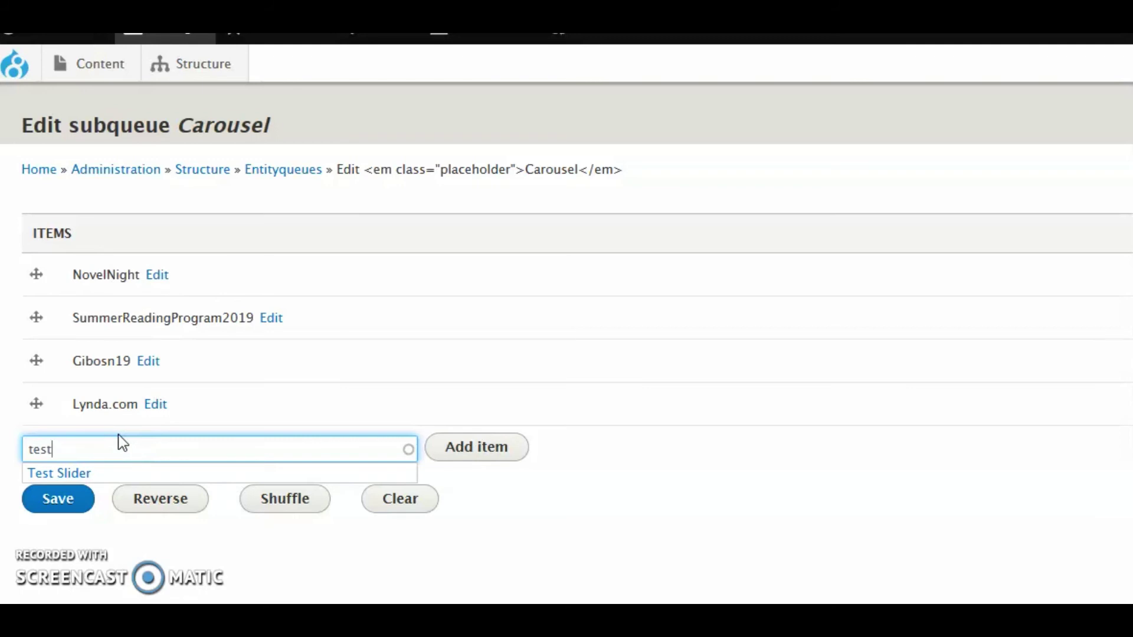
pyautogui.click(65, 472)
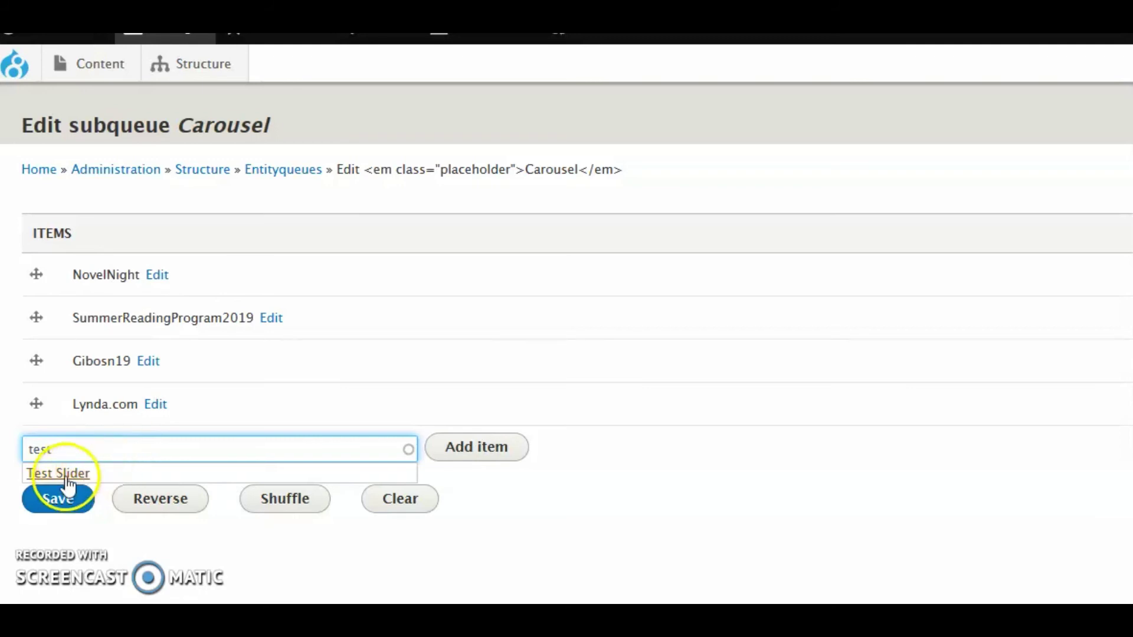
pyautogui.click(501, 451)
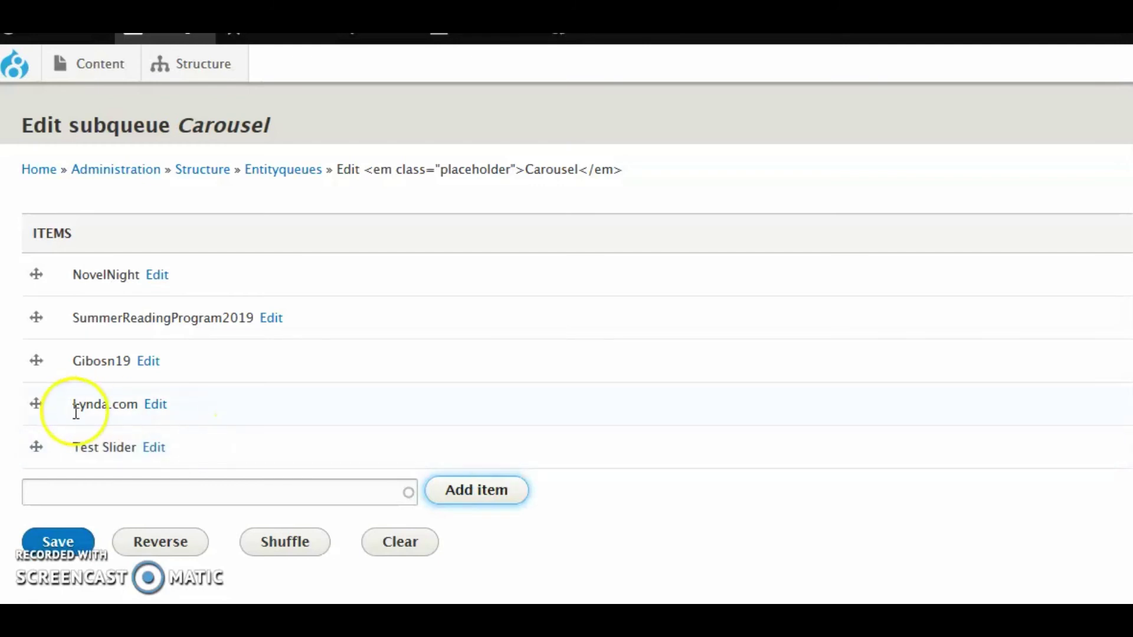
pyautogui.moveTo(36, 447); pyautogui.dragTo(13, 273)
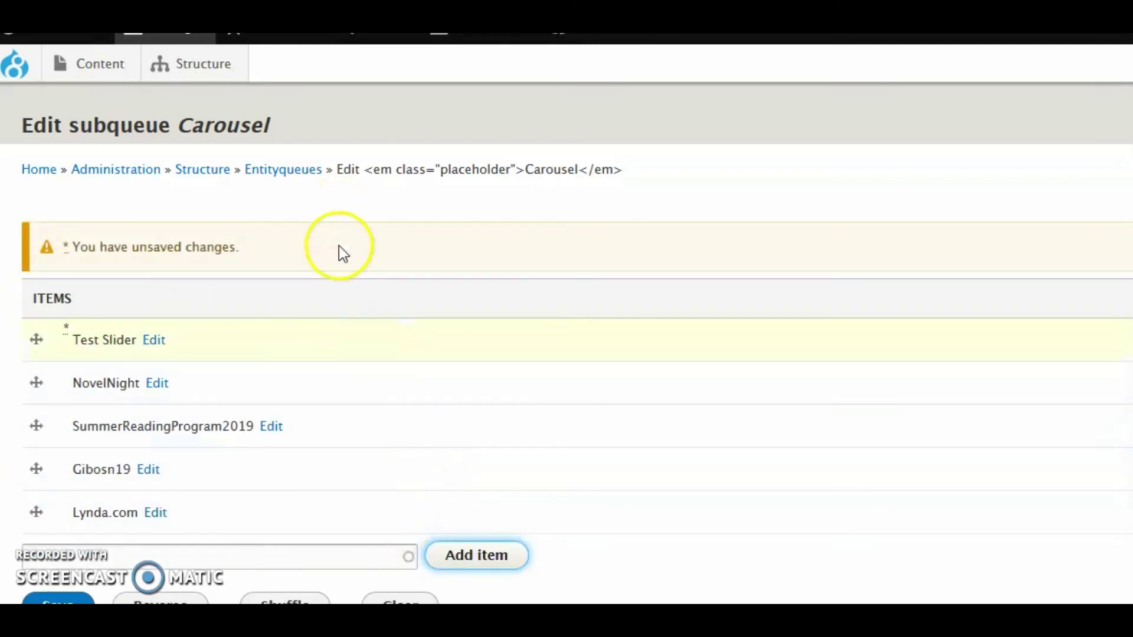
pyautogui.scroll(-1, 362, 356)
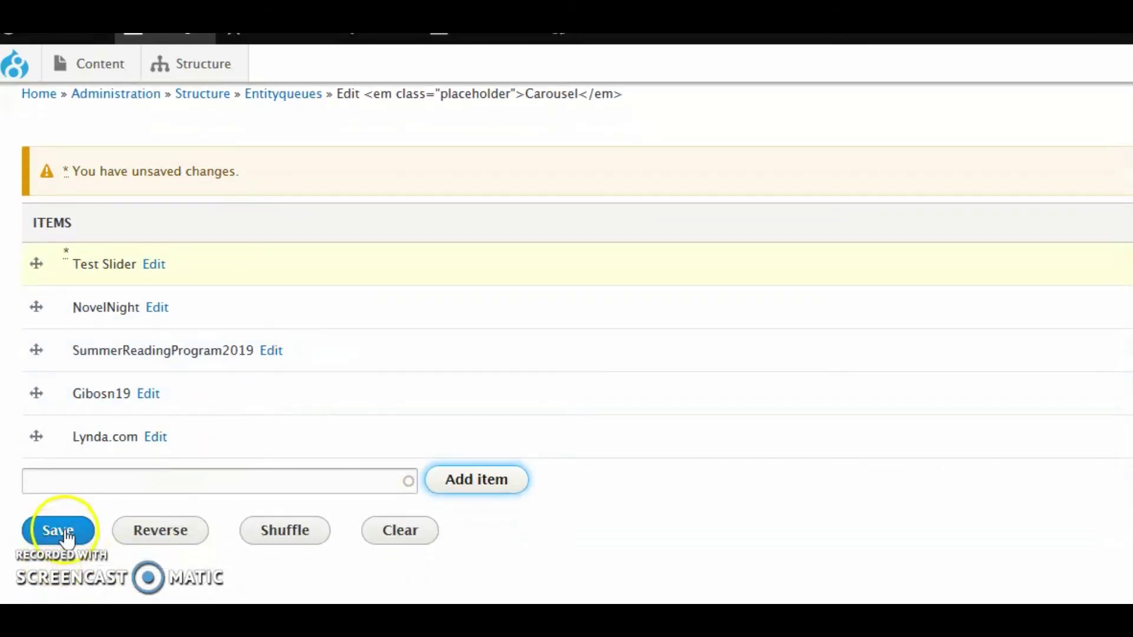
pyautogui.click(63, 534)
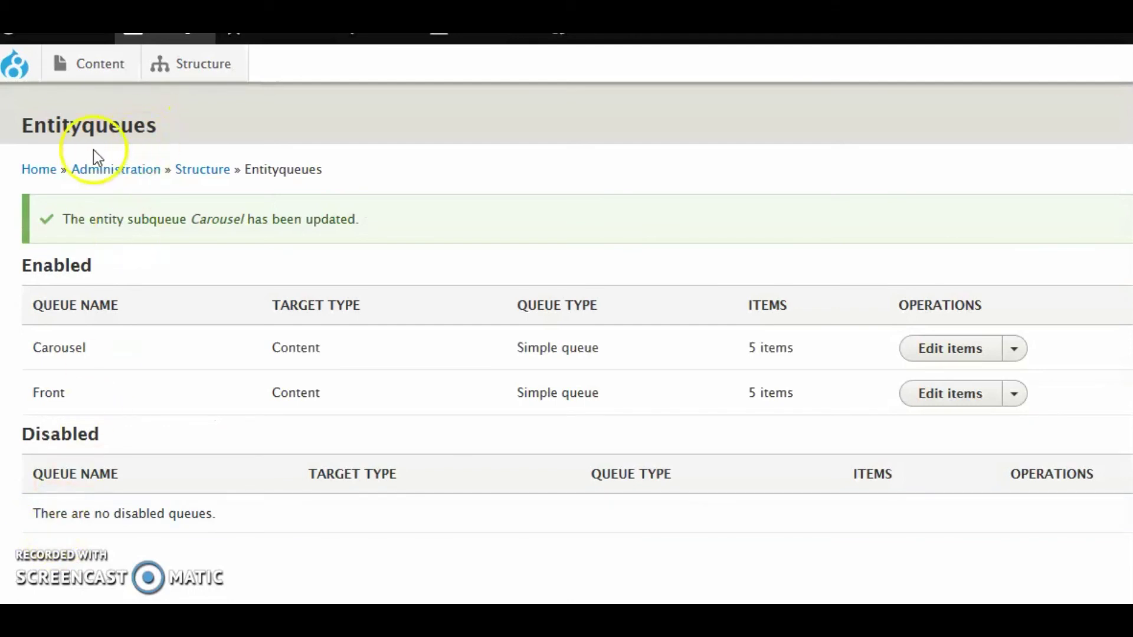
# Step: Return to the home page and check the carousel now includes Test Slider
pyautogui.click(46, 171)
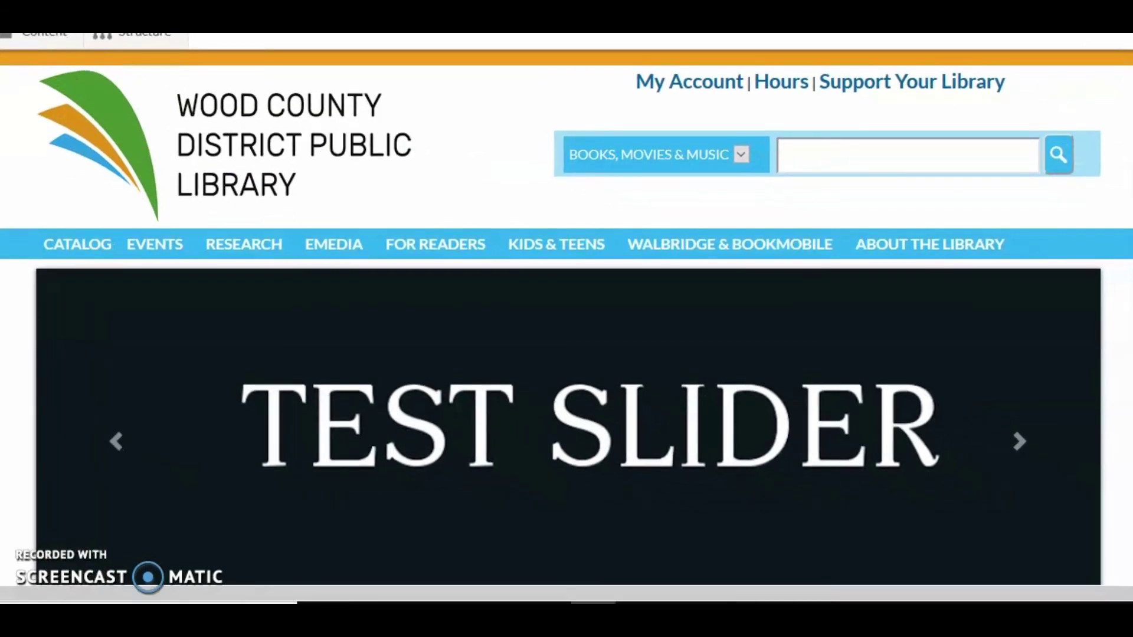
pyautogui.scroll(-6, 567, 319)
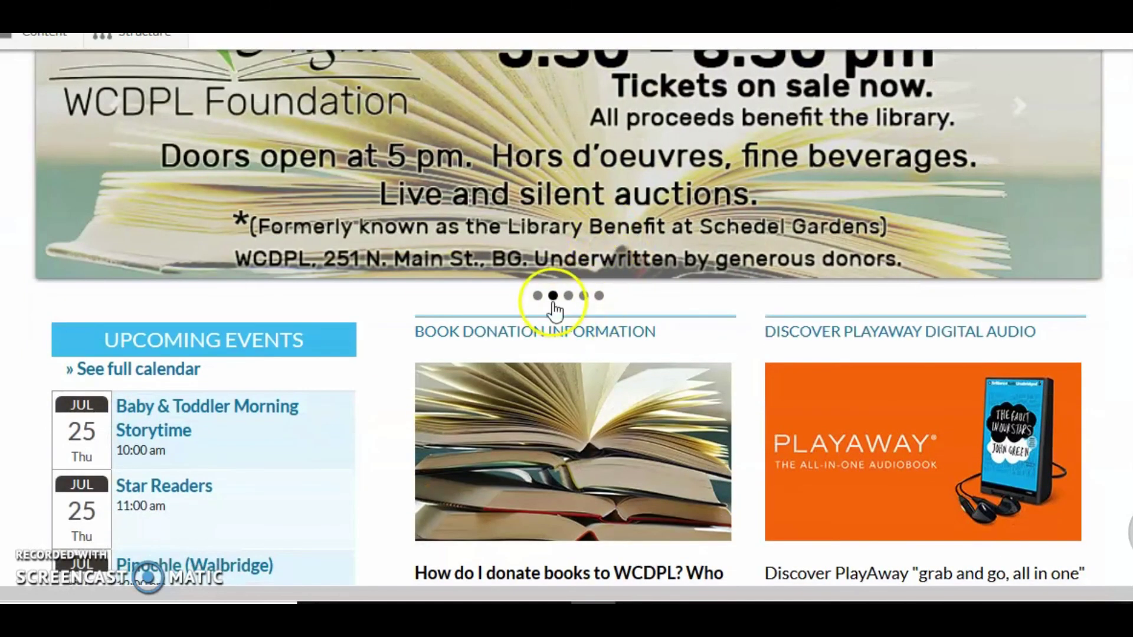
pyautogui.scroll(5, 567, 318)
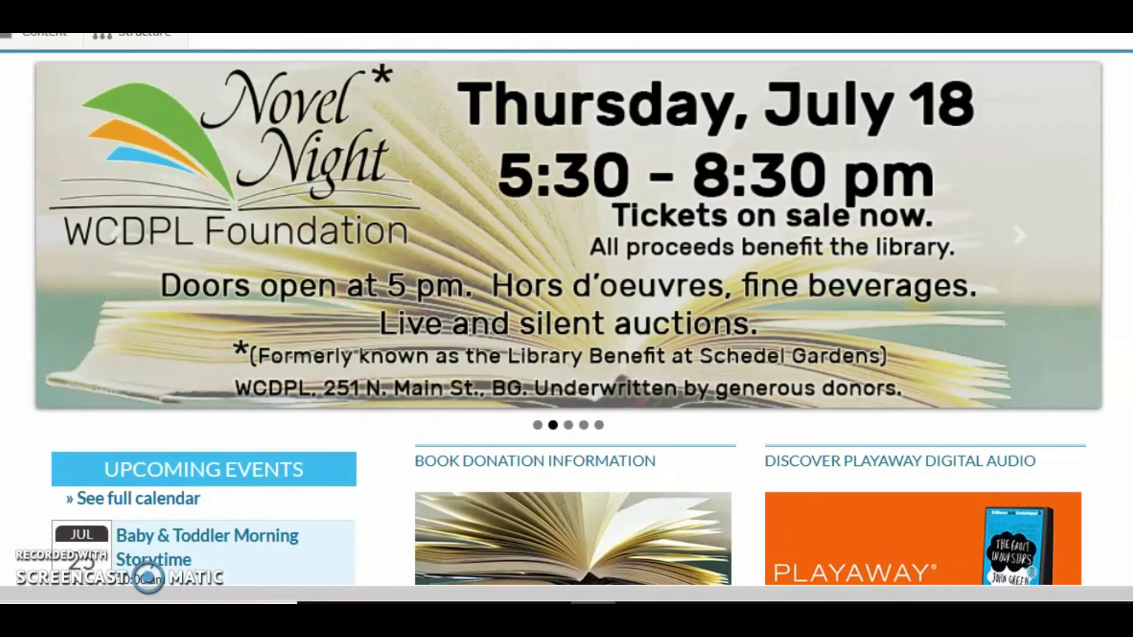
pyautogui.scroll(1, 566, 318)
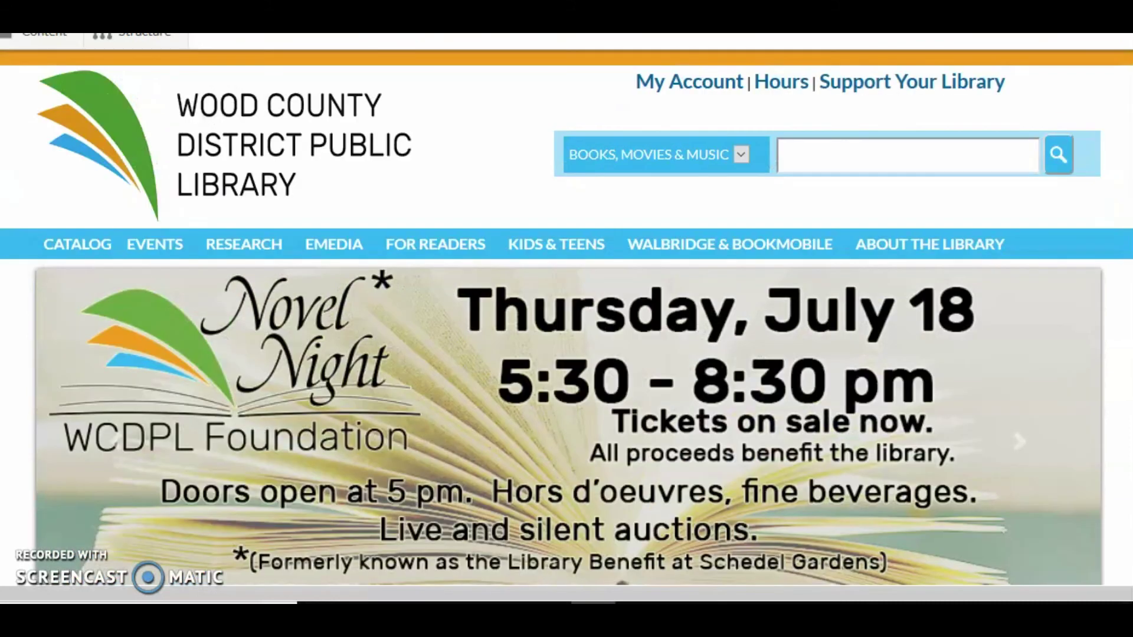